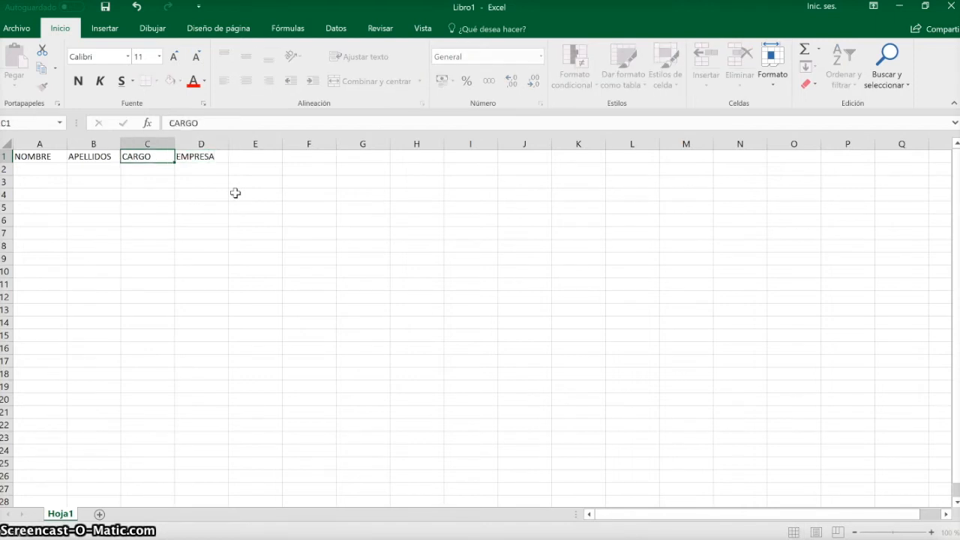
Step: Make the header cells NOMBRE, APELLIDOS, CARGO and EMPRESA in row 1 bold
{"action": "key", "text": "shift+Right"}
{"action": "key", "text": "shift+Right"}
{"action": "key", "text": "shift+Right"}
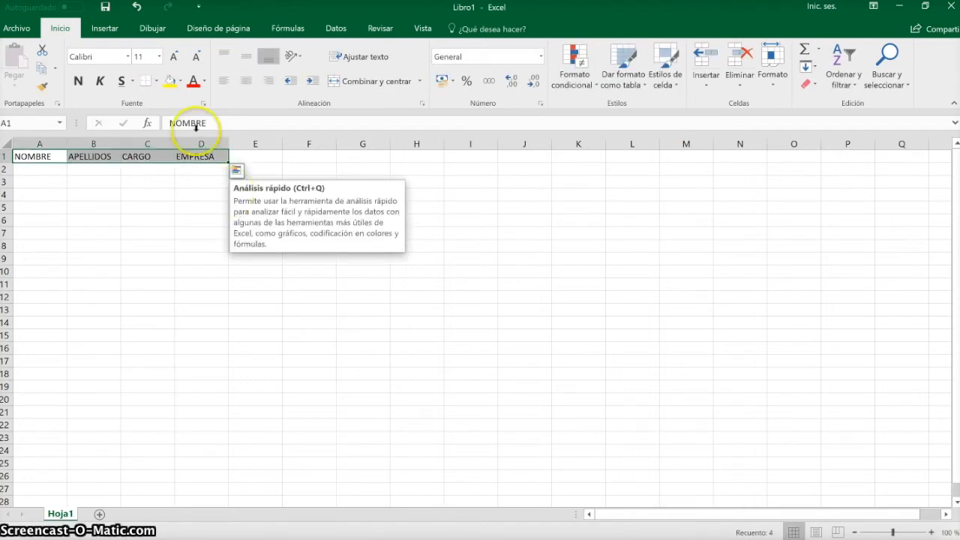
{"action": "left_click", "coordinate": [79, 80]}
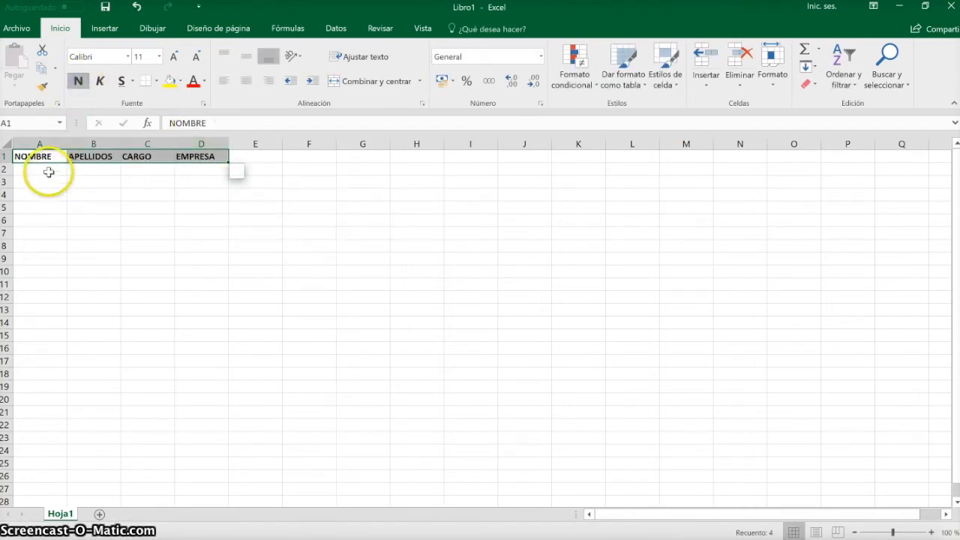
Step: Enter the first contact's first name in A2 and surname in B2
{"action": "left_click", "coordinate": [47, 170]}
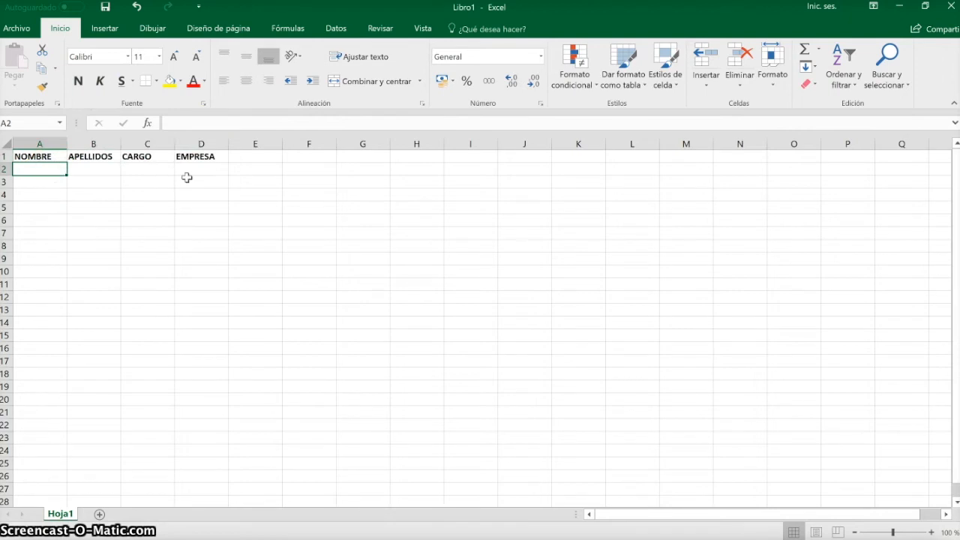
{"action": "type", "text": "Raul"}
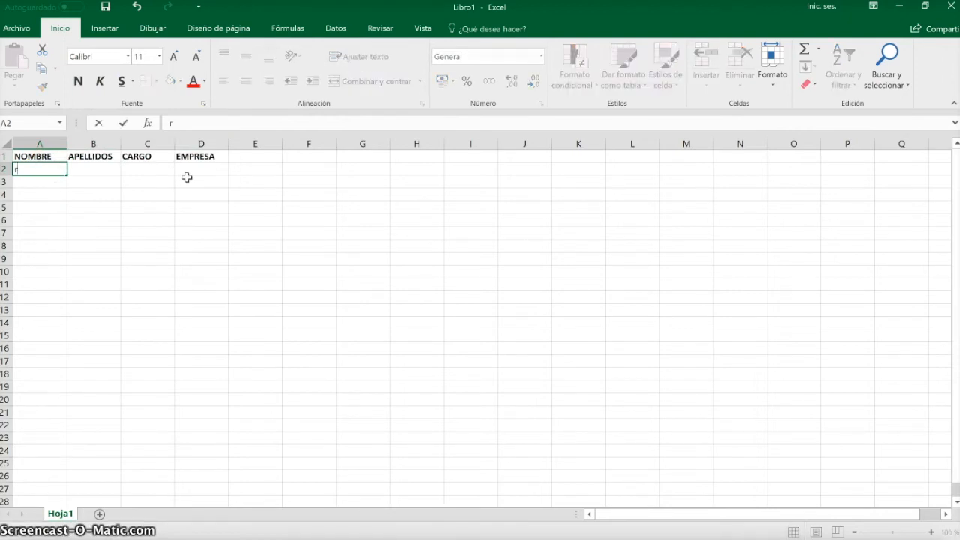
{"action": "key", "text": "Tab"}
{"action": "type", "text": "López Di"}
{"action": "key", "text": "BackSpace"}
{"action": "key", "text": "BackSpace"}
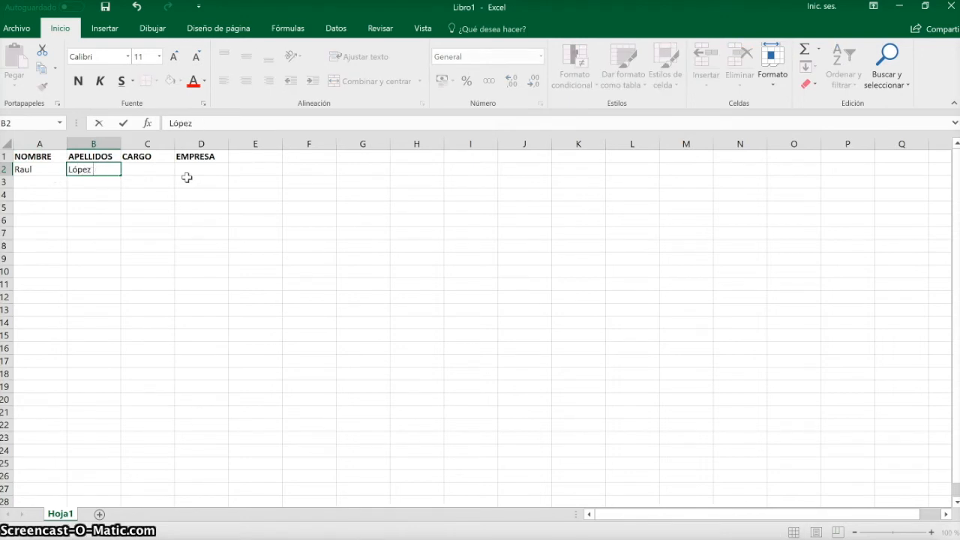
{"action": "key", "text": "Return"}
Step: Enter "Director Financiero" as the first contact's CARGO in C2
{"action": "key", "text": "Up"}
{"action": "key", "text": "Right"}
{"action": "key", "text": "Right"}
{"action": "type", "text": "Directo"}
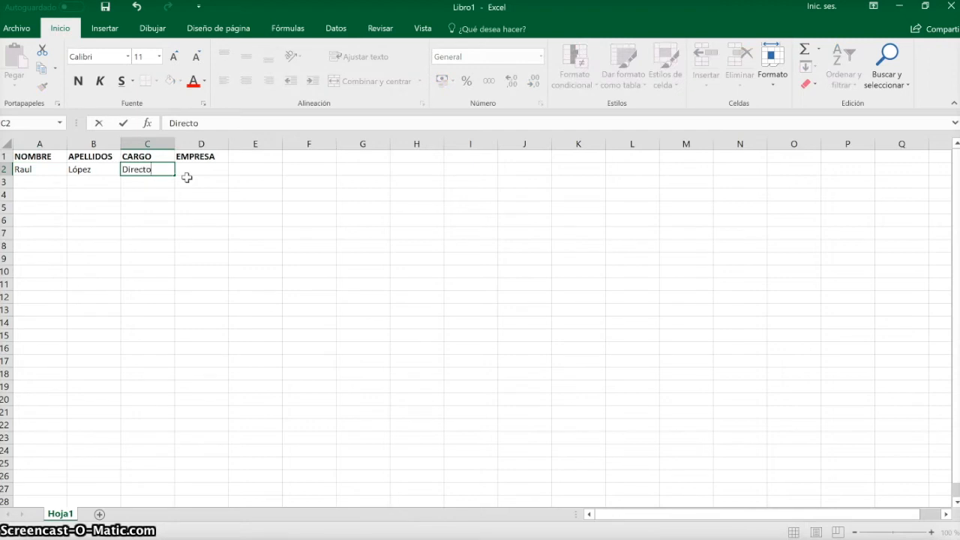
{"action": "type", "text": "r Financiero"}
{"action": "key", "text": "Tab"}
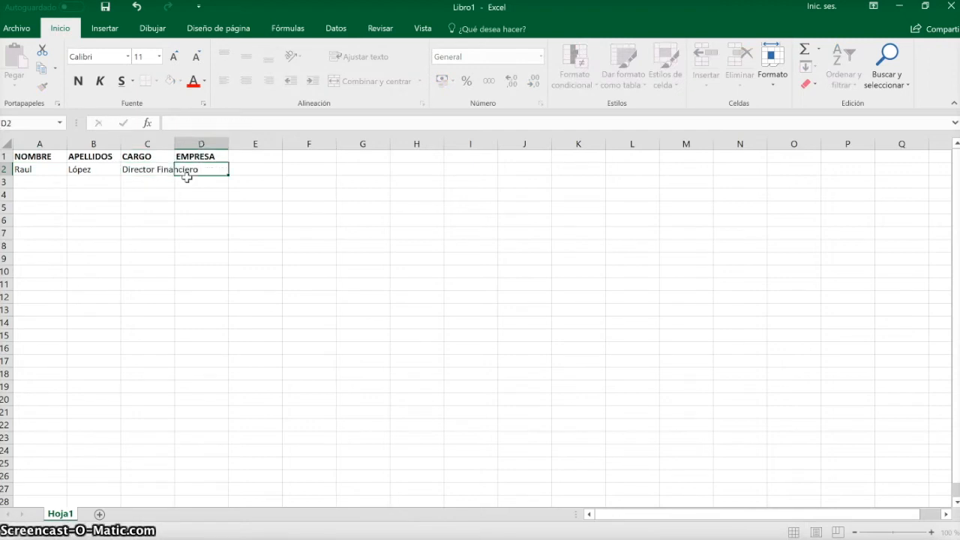
Step: Enter "MORBOSA" as the first contact's EMPRESA in D2
{"action": "type", "text": "MOROB"}
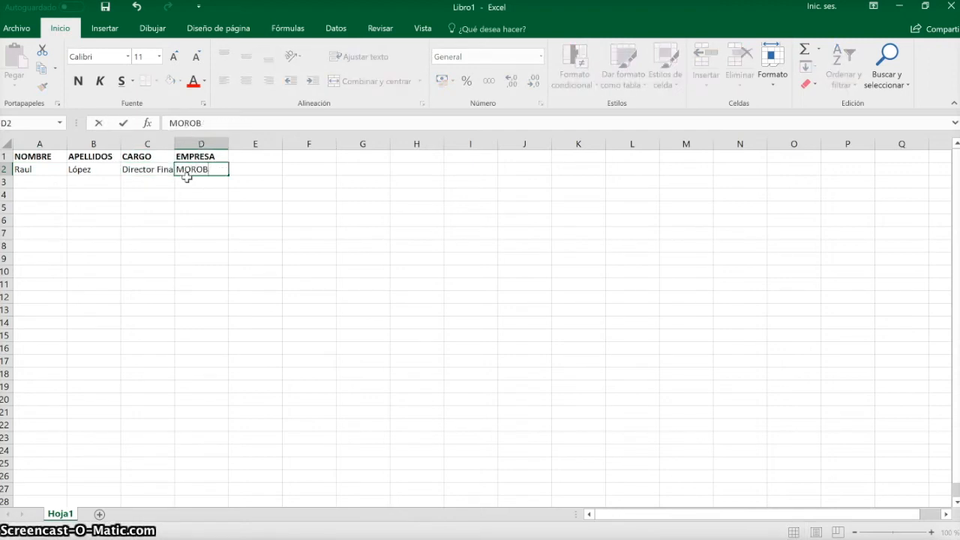
{"action": "type", "text": "OSA"}
{"action": "key", "text": "BackSpace"}
{"action": "key", "text": "BackSpace"}
{"action": "key", "text": "BackSpace"}
{"action": "key", "text": "BackSpace"}
{"action": "key", "text": "BackSpace"}
{"action": "type", "text": "BOSA"}
{"action": "key", "text": "Return"}
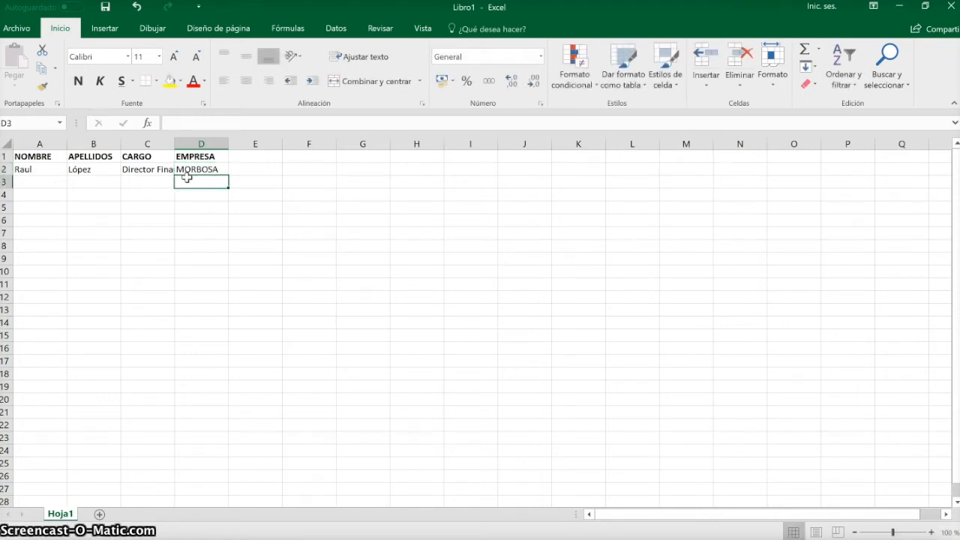
Step: Enter the second contact's first name in A3 and surname in B3
{"action": "key", "text": "Left"}
{"action": "key", "text": "Left"}
{"action": "key", "text": "Left"}
{"action": "type", "text": "c"}
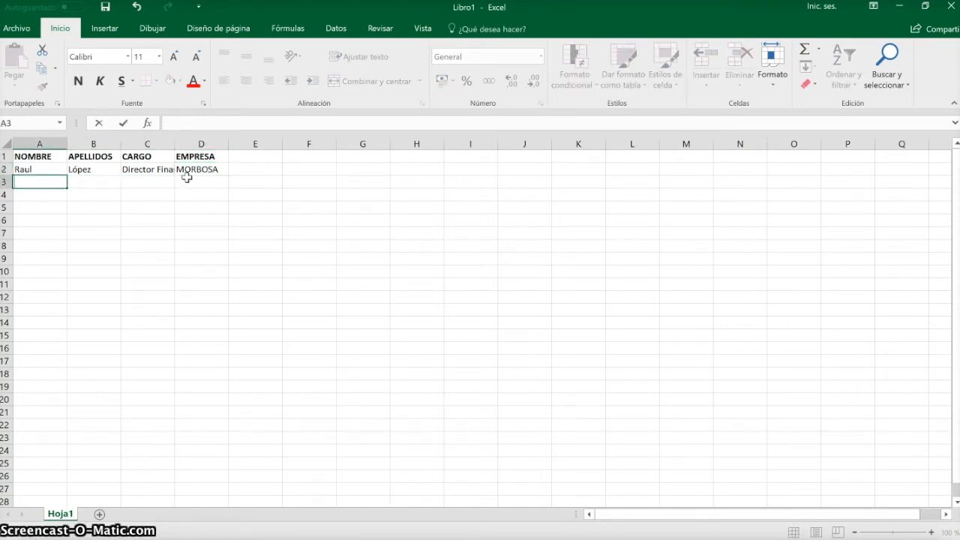
{"action": "type", "text": "arlos"}
{"action": "key", "text": "Tab"}
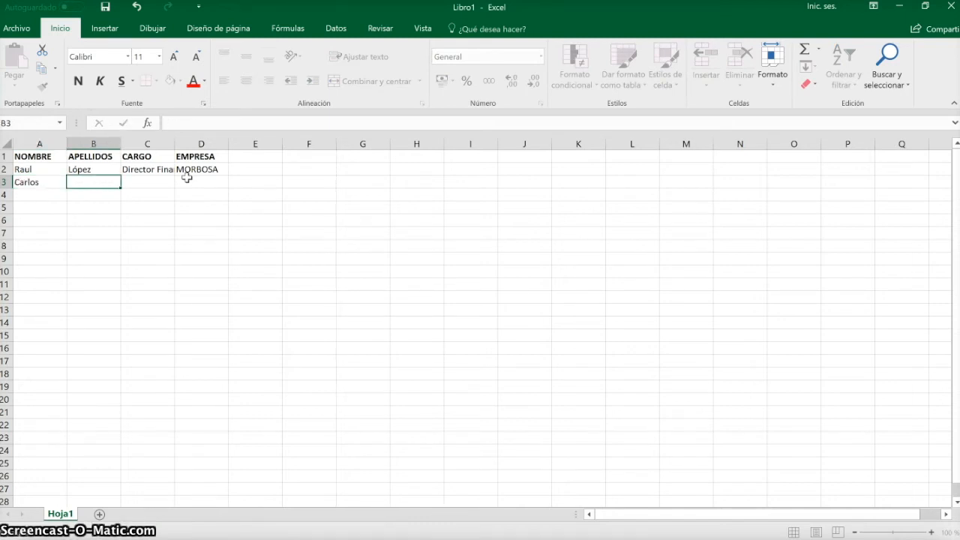
{"action": "type", "text": "Mur"}
{"action": "key", "text": "Tab"}
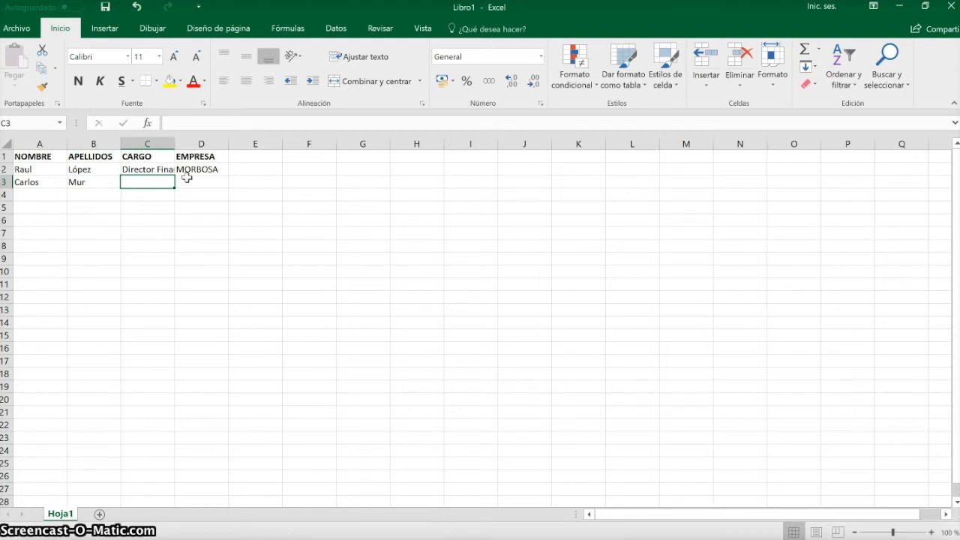
Step: Complete row 3 with "CEO" as the CARGO and "SOPORTECH" as the EMPRESA
{"action": "type", "text": "CEO"}
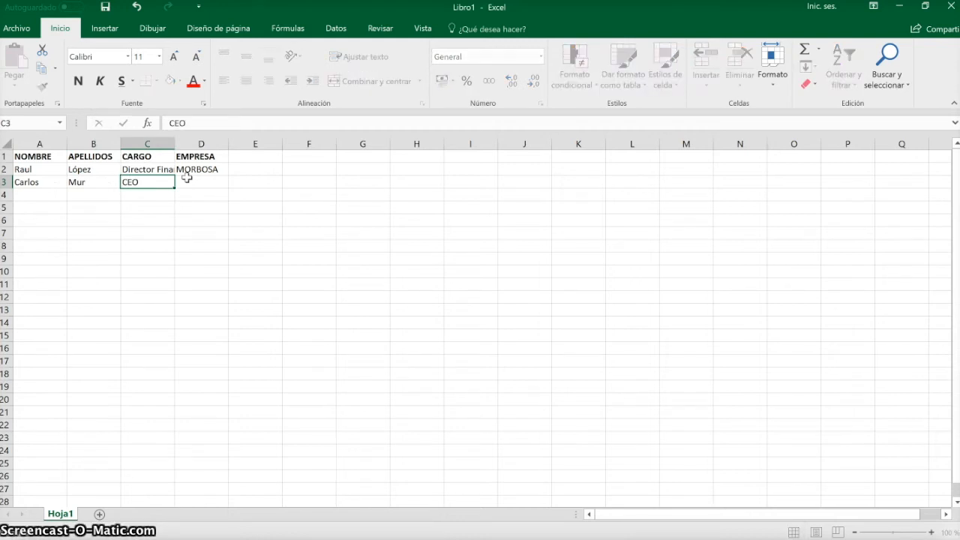
{"action": "key", "text": "Tab"}
{"action": "type", "text": "Director"}
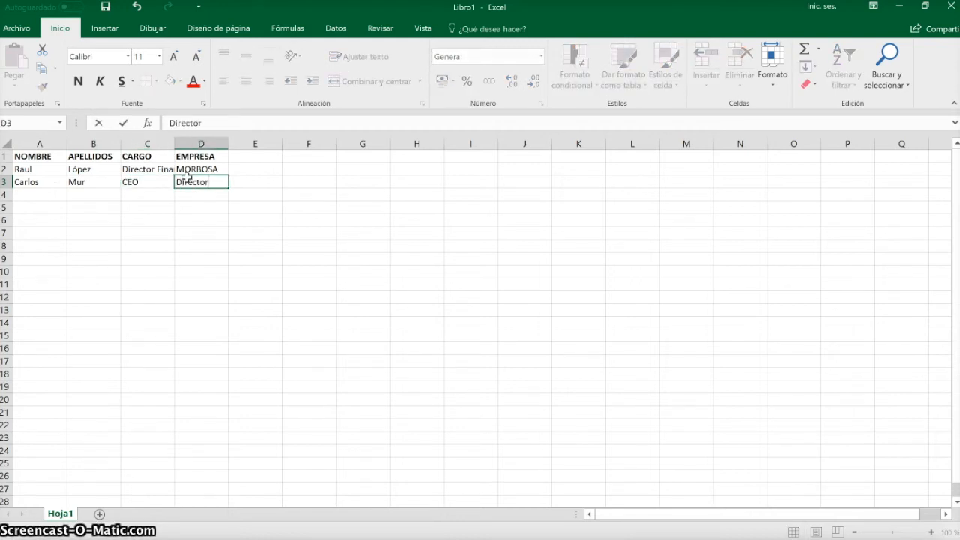
{"action": "key", "text": "BackSpace"}
{"action": "key", "text": "BackSpace"}
{"action": "key", "text": "BackSpace"}
{"action": "key", "text": "BackSpace"}
{"action": "key", "text": "BackSpace"}
{"action": "key", "text": "BackSpace"}
{"action": "key", "text": "BackSpace"}
{"action": "key", "text": "BackSpace"}
{"action": "type", "text": "SOPORTECH"}
{"action": "key", "text": "ctrl+Return"}
{"action": "key", "text": "Return"}
Step: Enter "LYNSA" as the EMPRESA in D4 and "Director Comercial" as the CARGO in C4
{"action": "type", "text": "LY"}
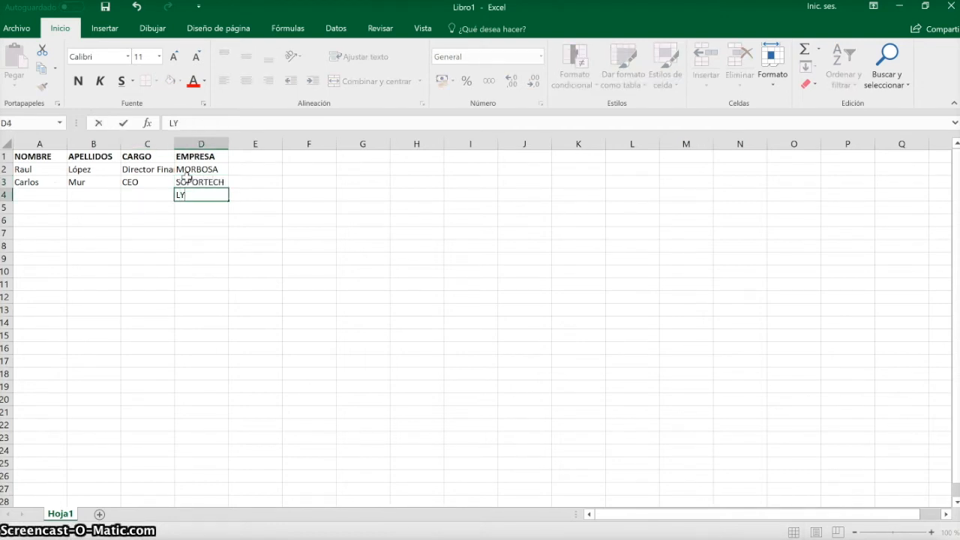
{"action": "type", "text": "NSA"}
{"action": "key", "text": "Left"}
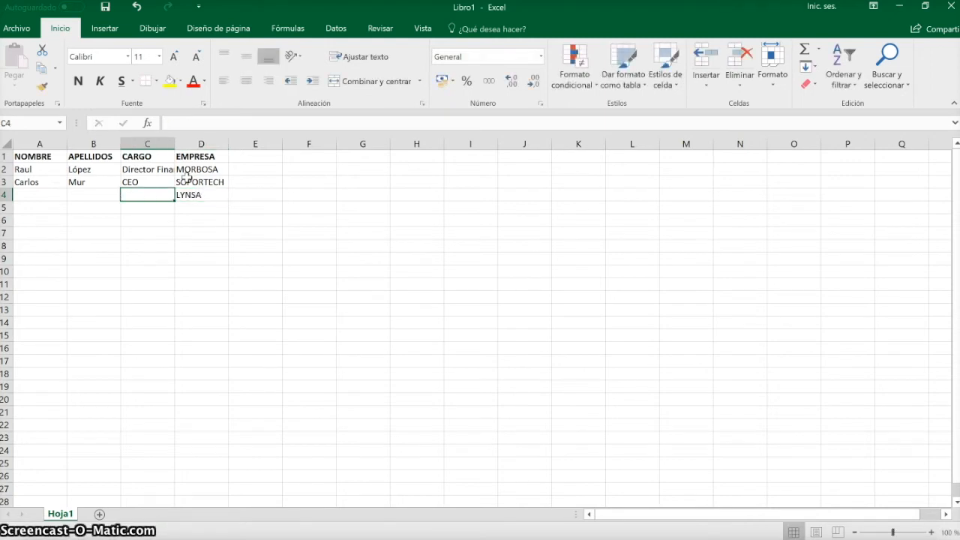
{"action": "type", "text": "d"}
{"action": "key", "text": "BackSpace"}
{"action": "key", "text": "BackSpace"}
{"action": "type", "text": "Director "}
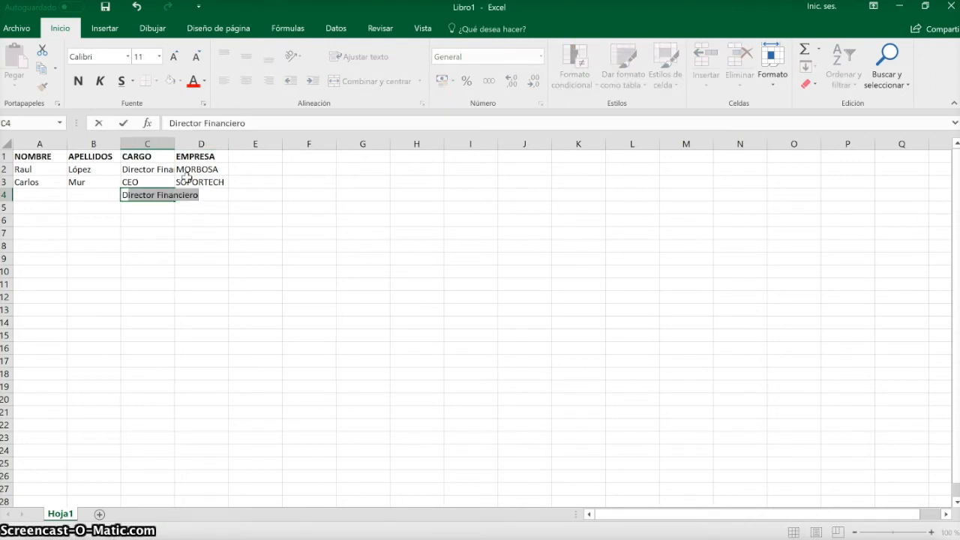
{"action": "type", "text": "Comercial"}
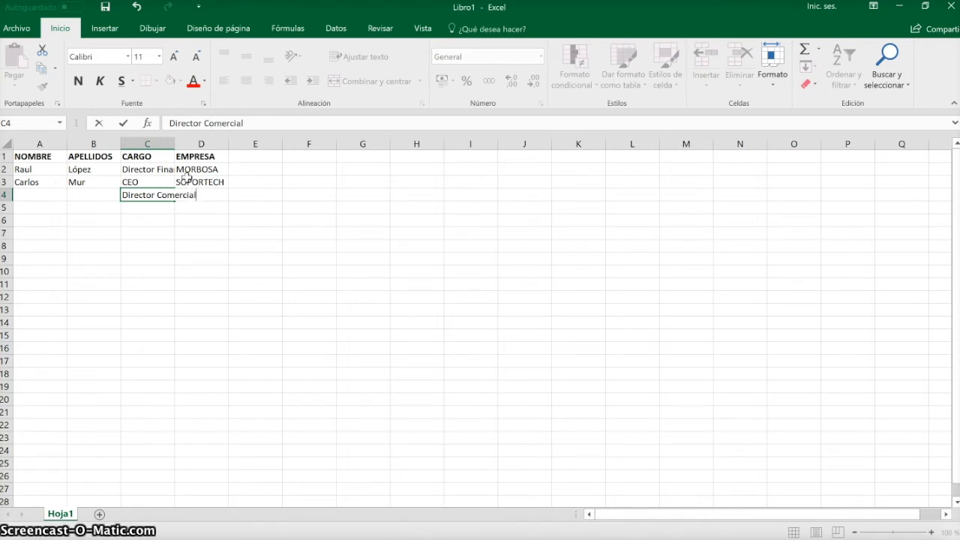
{"action": "key", "text": "Return"}
{"action": "key", "text": "Up"}
Step: Autofit the width of column C and replace the CARGO in C3 with "Director General"
{"action": "left_click", "coordinate": [169, 171]}
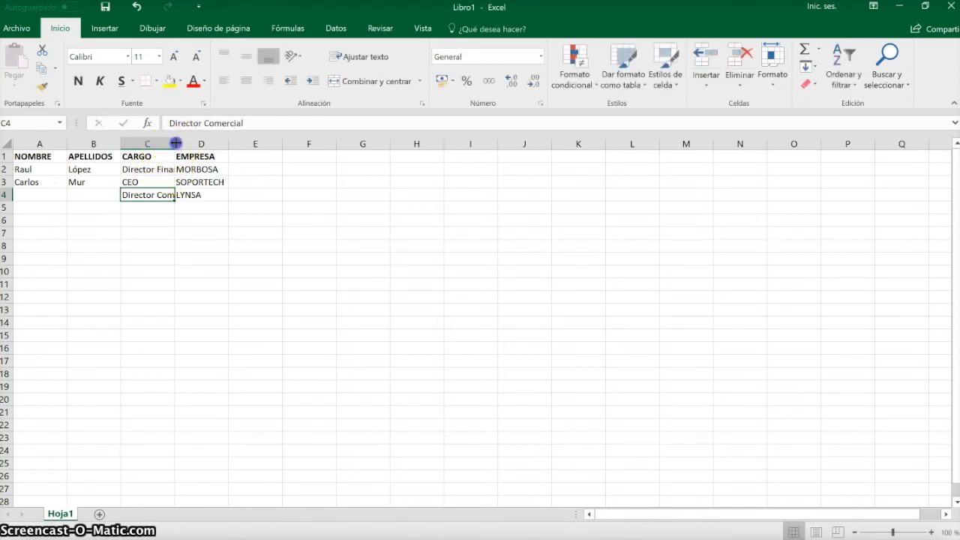
{"action": "double_click", "coordinate": [175, 144]}
{"action": "left_click", "coordinate": [167, 181]}
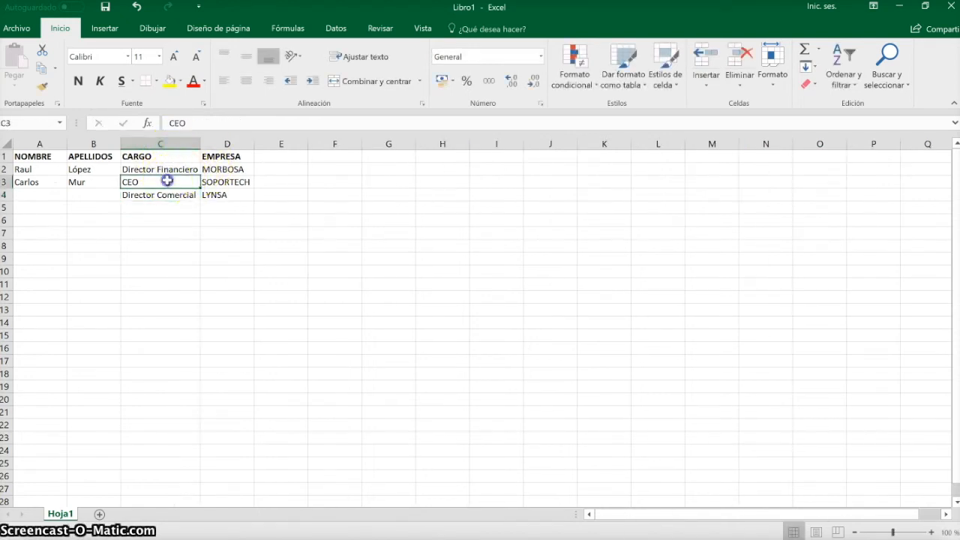
{"action": "type", "text": "Director"}
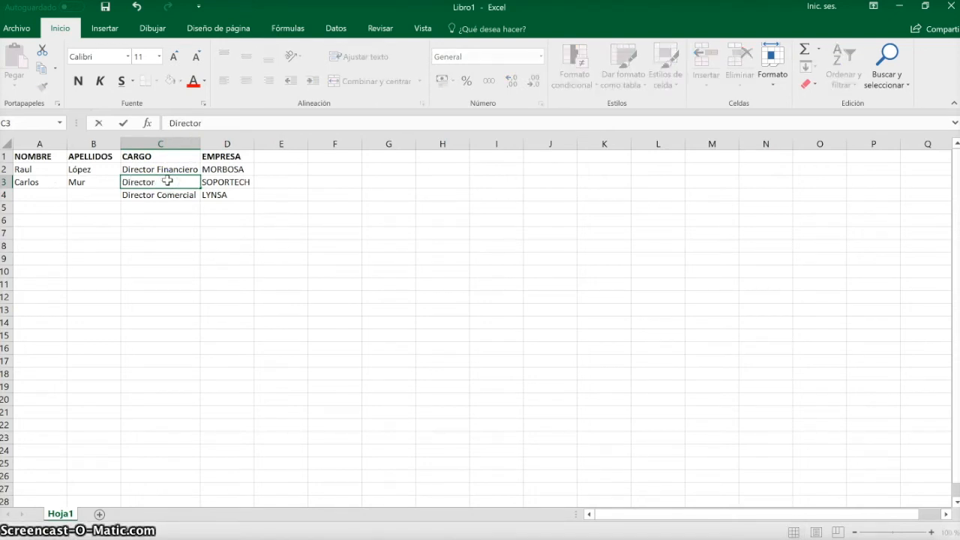
{"action": "type", "text": "General"}
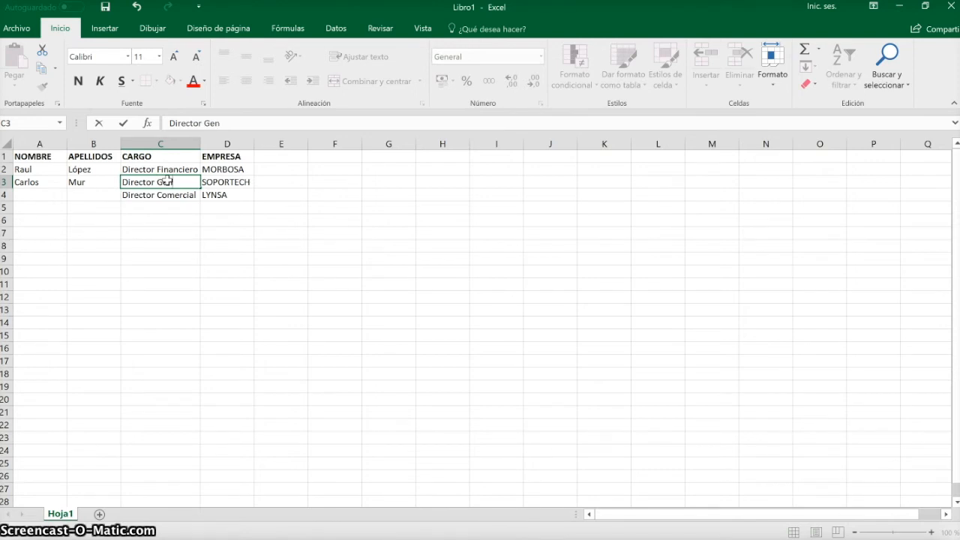
{"action": "key", "text": "Return"}
Step: Enter the third contact's first name in A4 and surname in B4
{"action": "key", "text": "Up"}
{"action": "key", "text": "Up"}
{"action": "key", "text": "Right"}
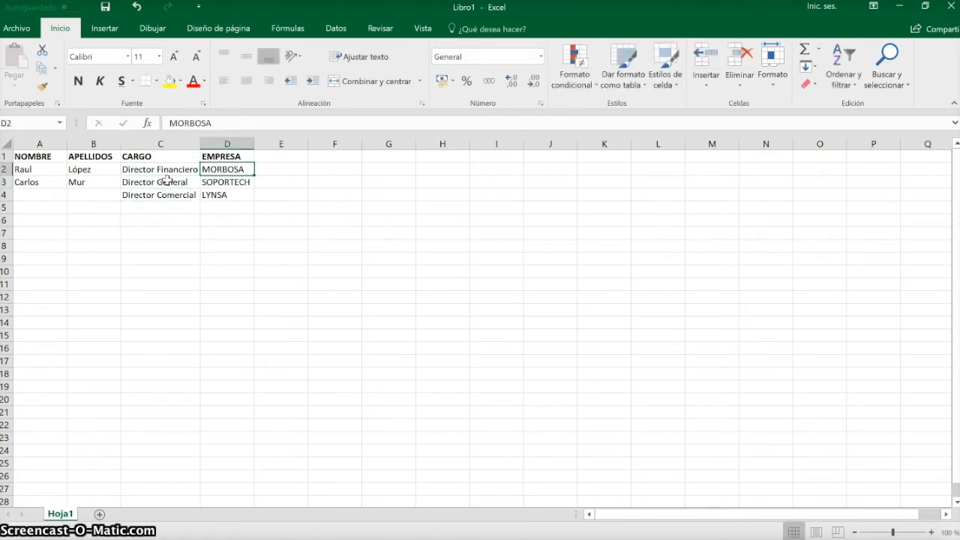
{"action": "key", "text": "Left"}
{"action": "key", "text": "Left"}
{"action": "key", "text": "Left"}
{"action": "key", "text": "Down"}
{"action": "key", "text": "Down"}
{"action": "key", "text": "Right"}
{"action": "key", "text": "Left"}
{"action": "key", "text": "Up"}
{"action": "key", "text": "Up"}
{"action": "key", "text": "Down"}
{"action": "key", "text": "Down"}
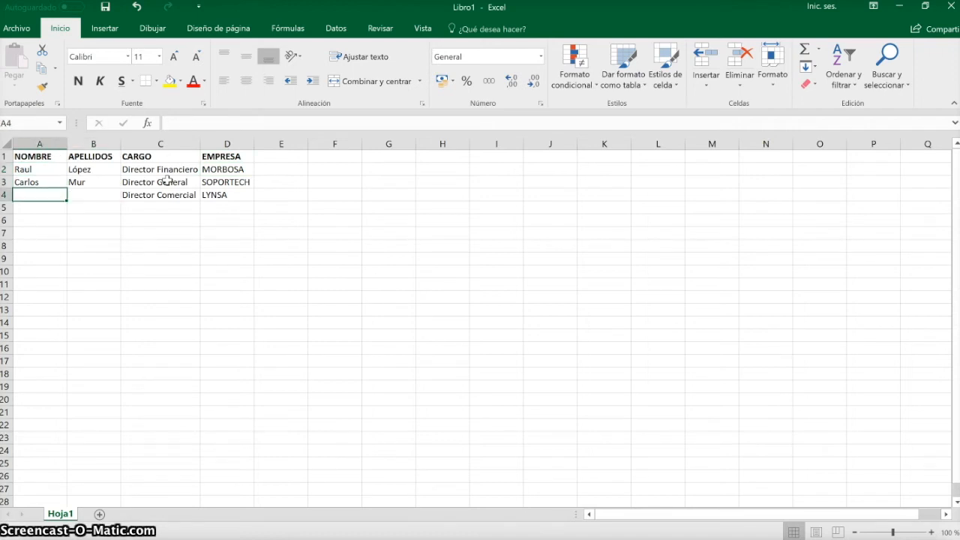
{"action": "type", "text": "Rosa"}
{"action": "key", "text": "Tab"}
{"action": "type", "text": "Zafra"}
{"action": "key", "text": "Left"}
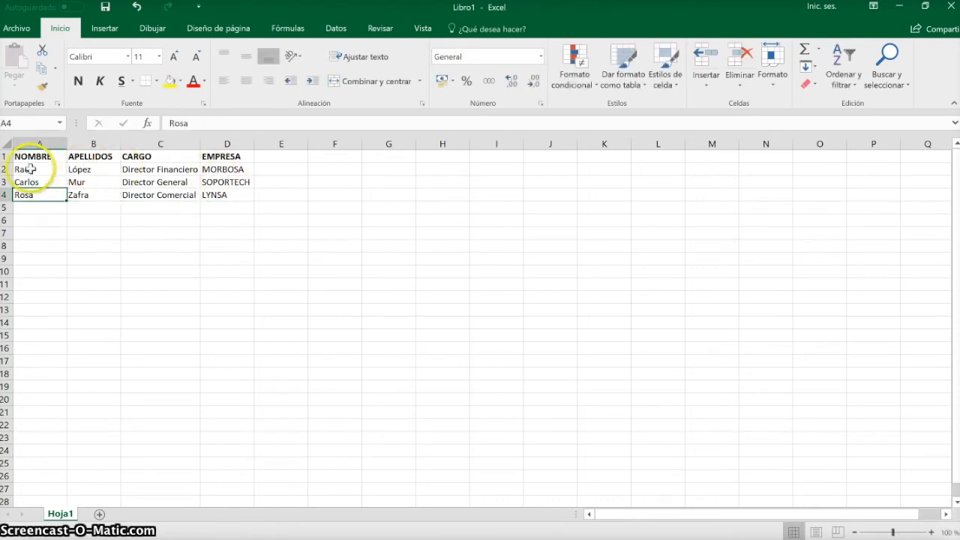
{"action": "left_click_drag", "start_coordinate": [31, 169], "coordinate": [225, 193]}
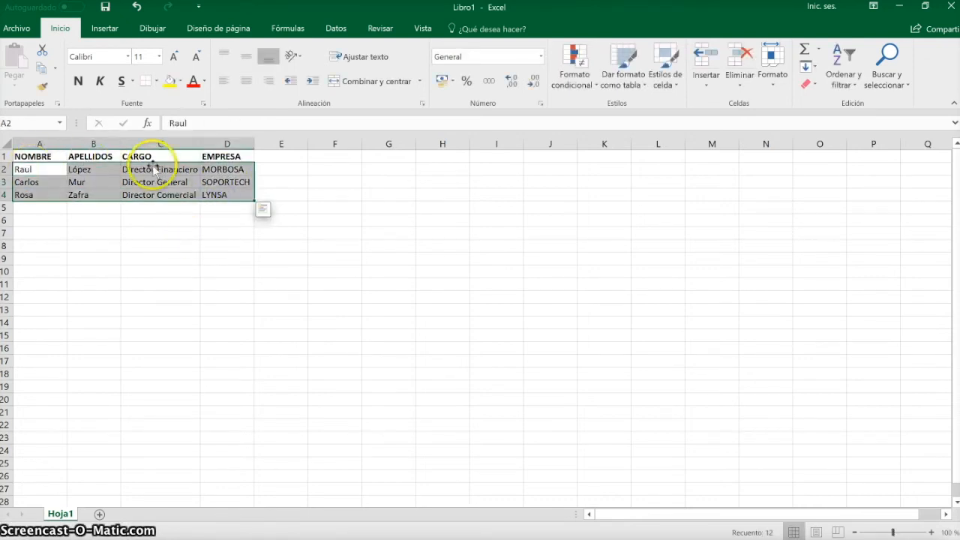
{"action": "left_click", "coordinate": [42, 169]}
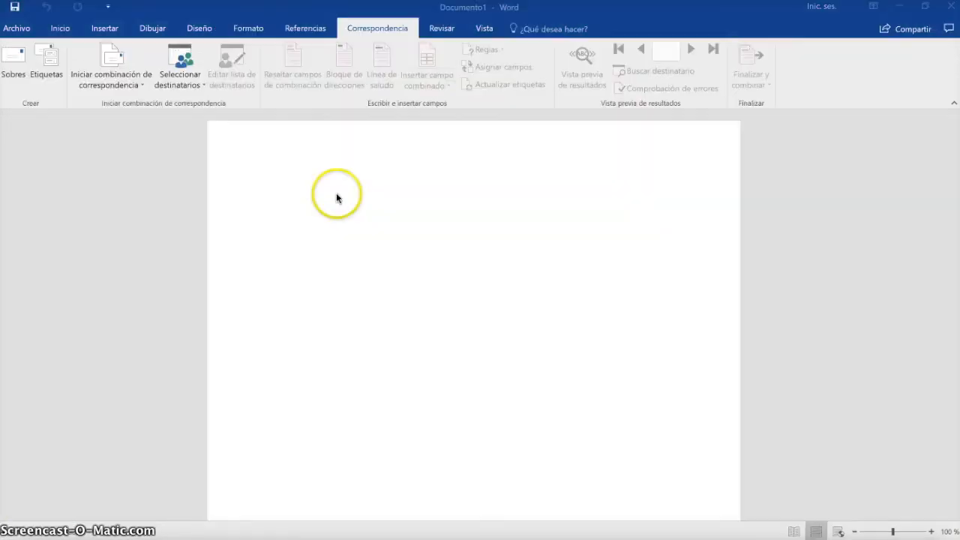
Step: Switch to the blank Word document and write the greeting "Estimado Sr." on its first line
{"action": "left_click", "coordinate": [301, 216]}
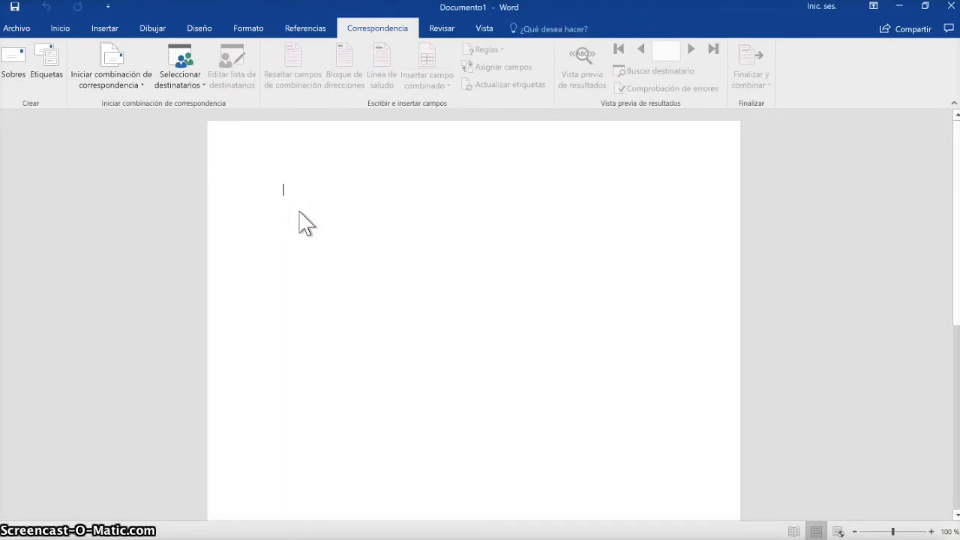
{"action": "left_click", "coordinate": [297, 193]}
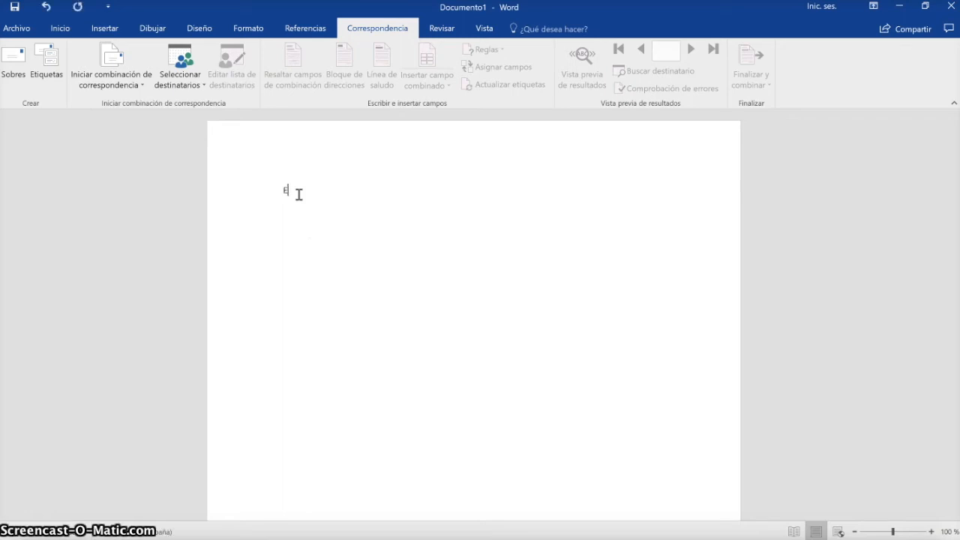
{"action": "type", "text": "TIM"}
{"action": "key", "text": "BackSpace"}
{"action": "key", "text": "BackSpace"}
{"action": "key", "text": "BackSpace"}
{"action": "key", "text": "BackSpace"}
{"action": "type", "text": "stimado"}
{"action": "left_click", "coordinate": [332, 203]}
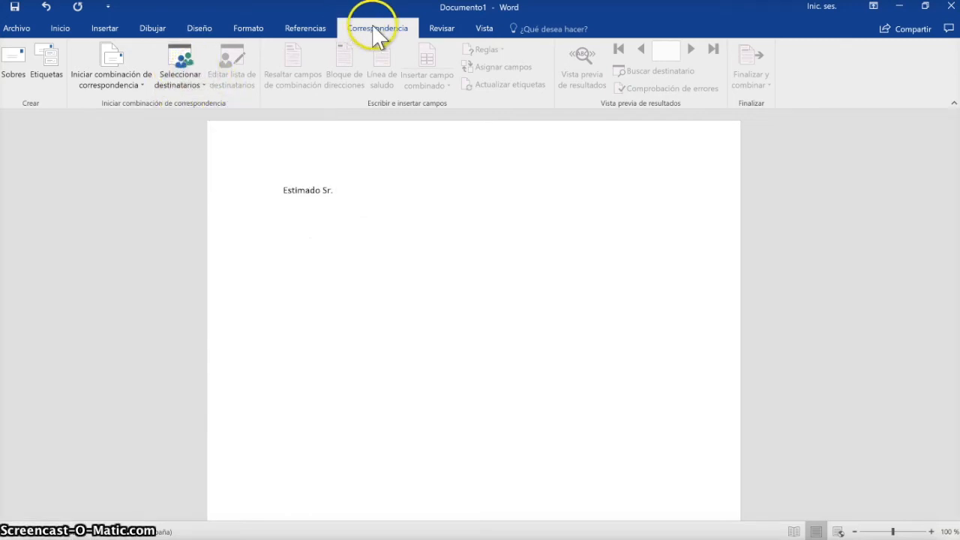
Step: Attach the ORIGEN_DATOS workbook from the Desktop as the existing recipient list, using sheet Hoja1$ with column headers in the first row
{"action": "left_click", "coordinate": [179, 81]}
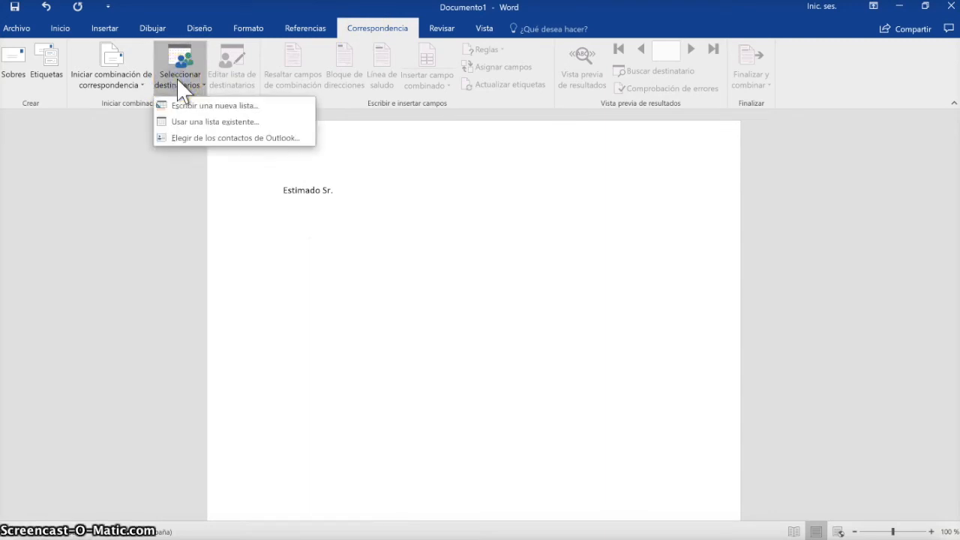
{"action": "left_click", "coordinate": [199, 121]}
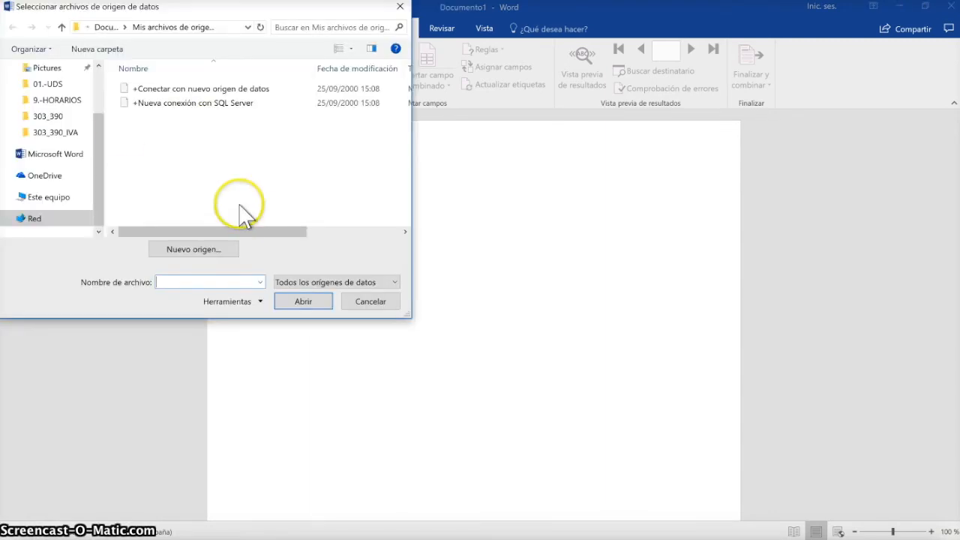
{"action": "left_click_drag", "start_coordinate": [98, 105], "coordinate": [96, 73]}
{"action": "left_click", "coordinate": [60, 94]}
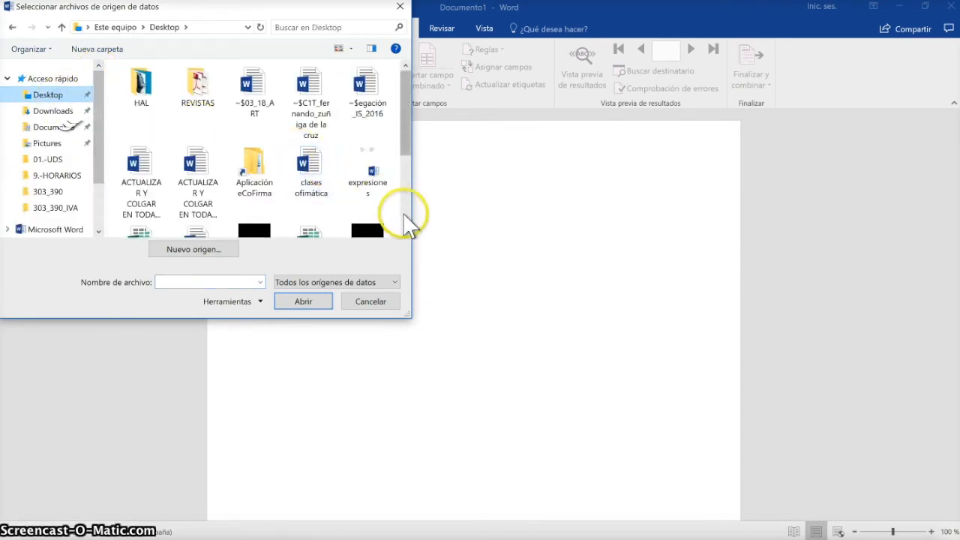
{"action": "left_click", "coordinate": [405, 216]}
{"action": "left_click", "coordinate": [405, 217]}
{"action": "left_click", "coordinate": [314, 146]}
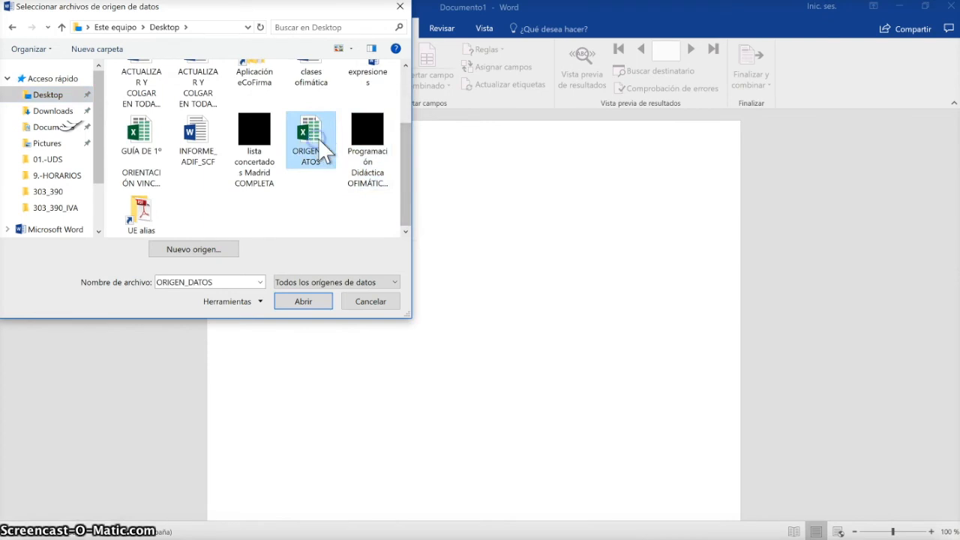
{"action": "double_click", "coordinate": [317, 148]}
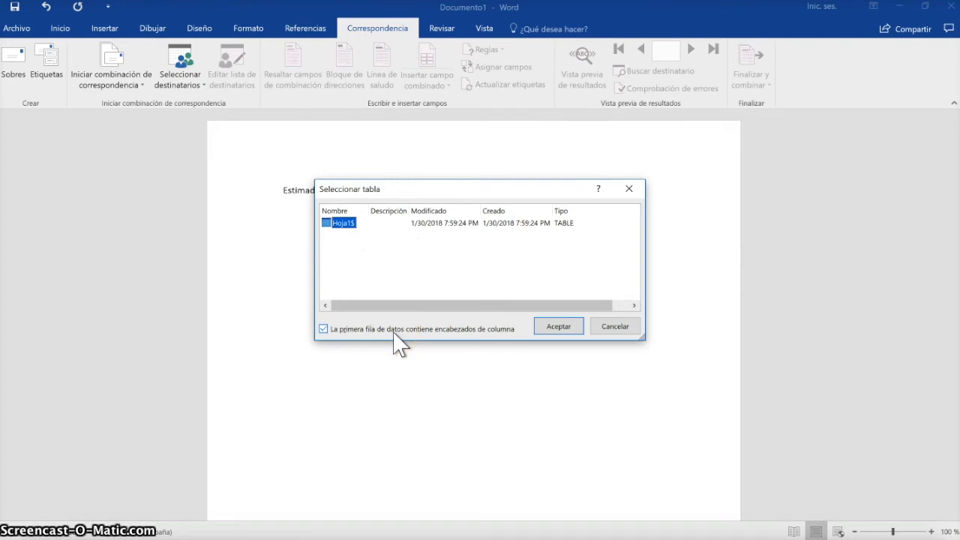
{"action": "left_click", "coordinate": [558, 327]}
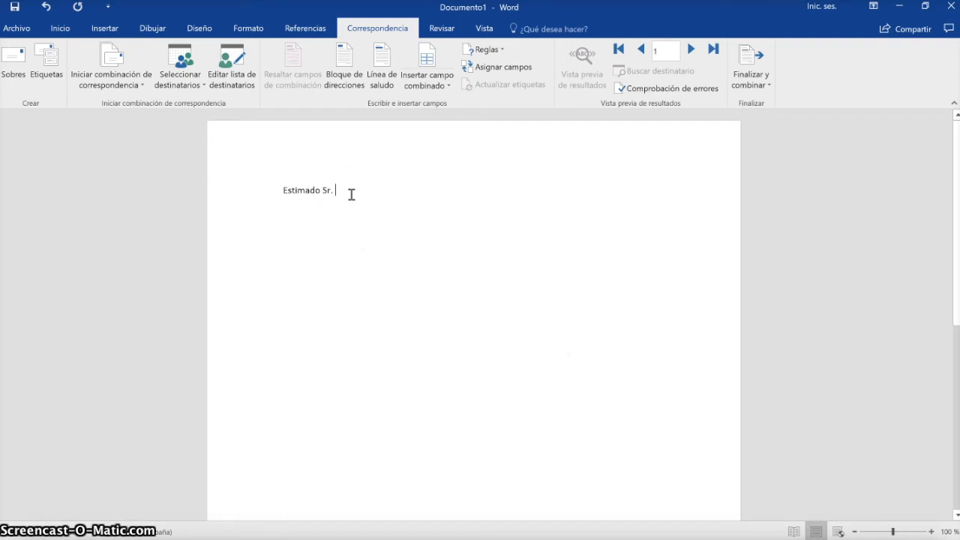
Step: Insert the NOMBRE and APELLIDOS merge fields after "Estimado Sr."
{"action": "left_click", "coordinate": [420, 82]}
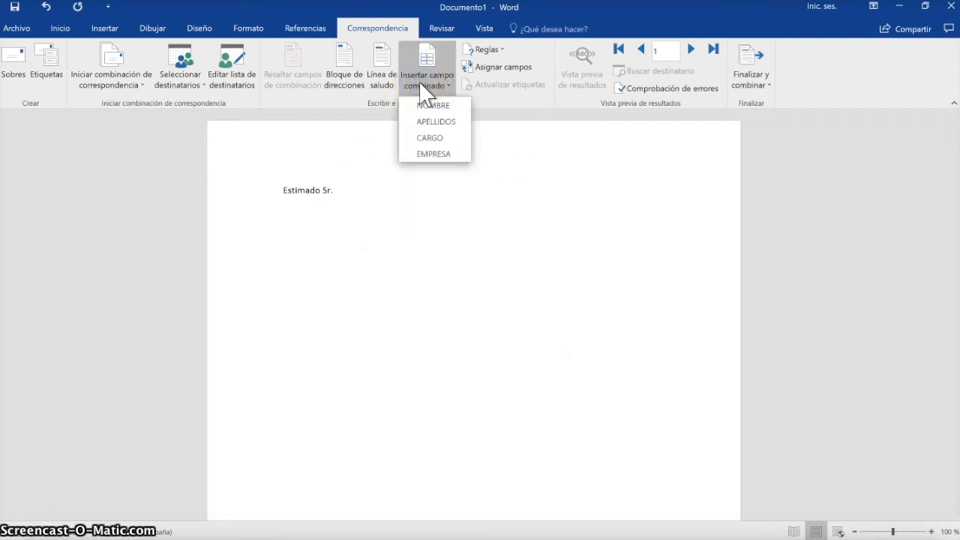
{"action": "left_click", "coordinate": [430, 106]}
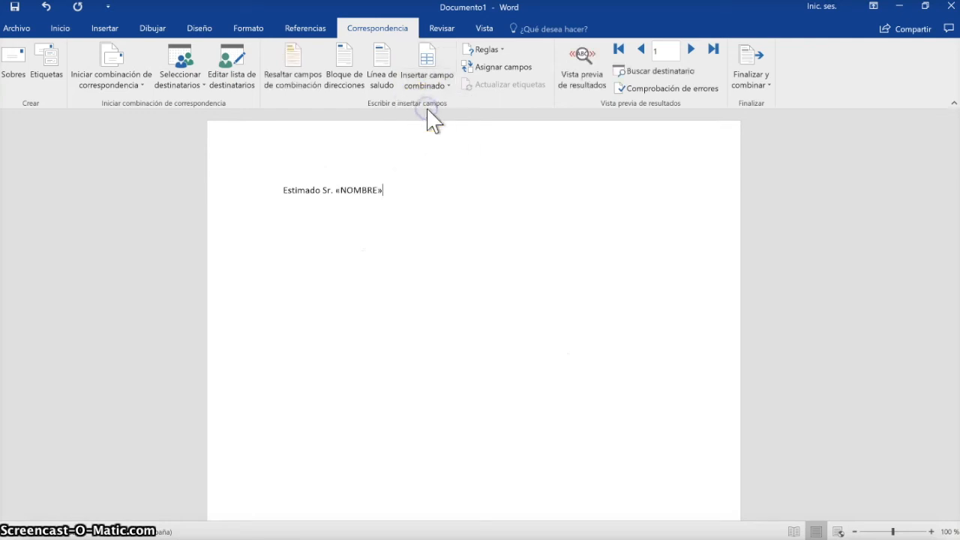
{"action": "left_click", "coordinate": [436, 64]}
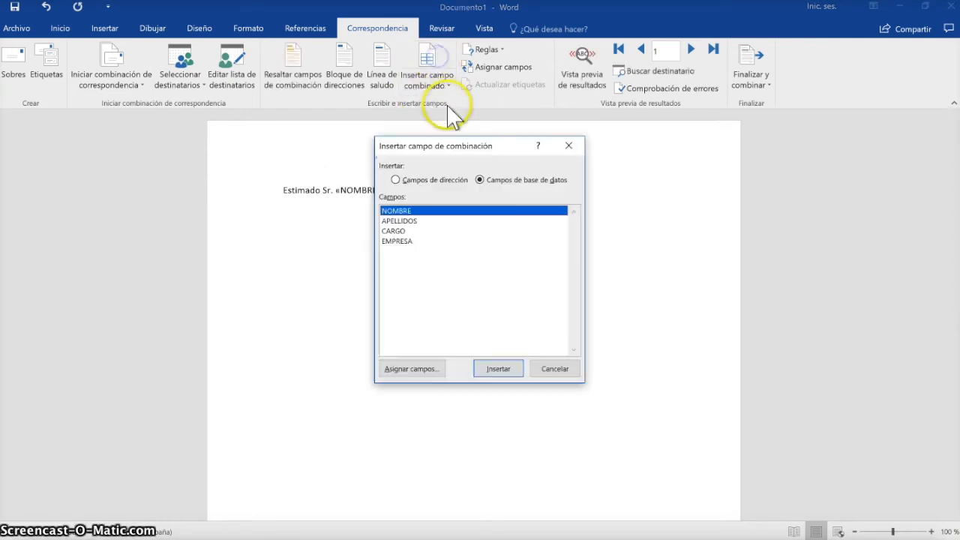
{"action": "left_click", "coordinate": [412, 221]}
{"action": "left_click", "coordinate": [498, 369]}
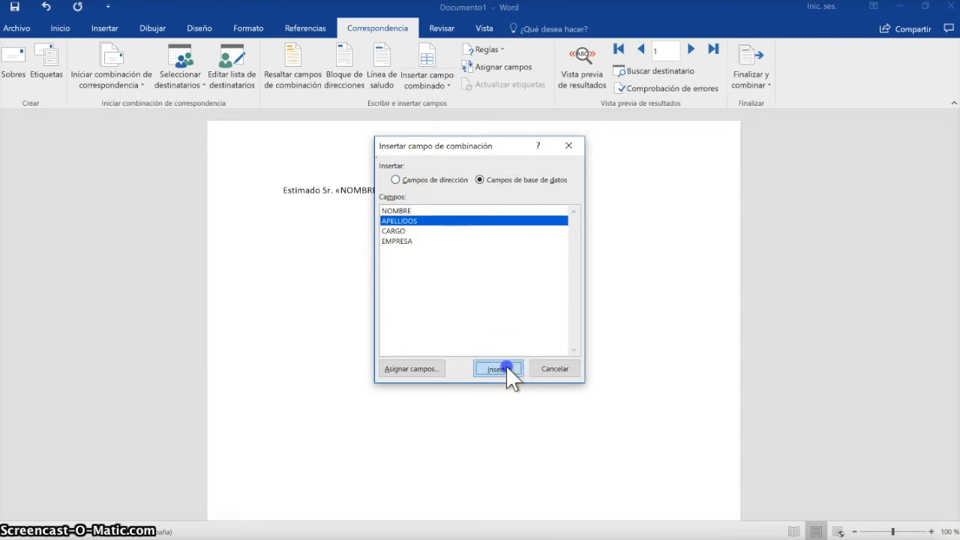
{"action": "left_click", "coordinate": [489, 364]}
{"action": "left_click", "coordinate": [495, 367]}
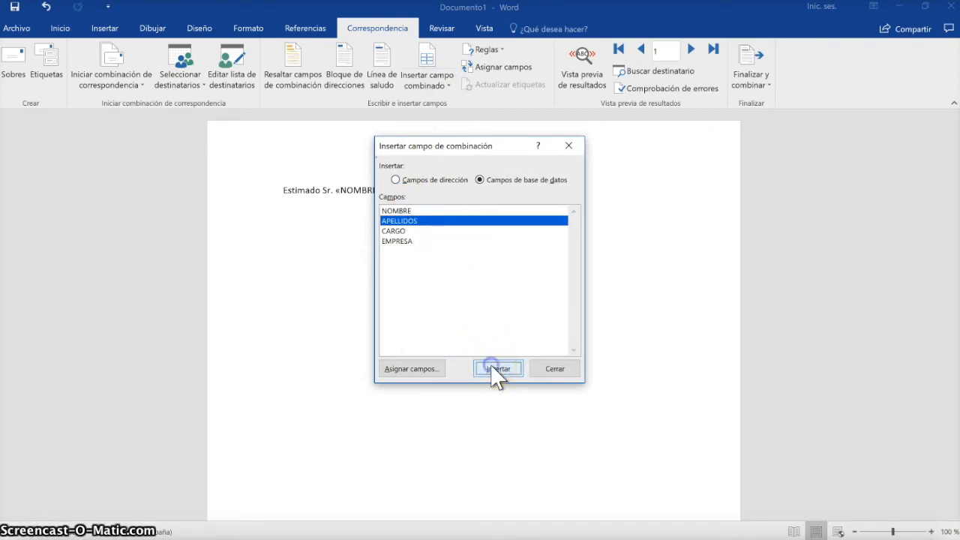
{"action": "left_click", "coordinate": [545, 367]}
Step: Delete the two duplicate APELLIDOS fields at the end of the greeting line
{"action": "left_click", "coordinate": [559, 189]}
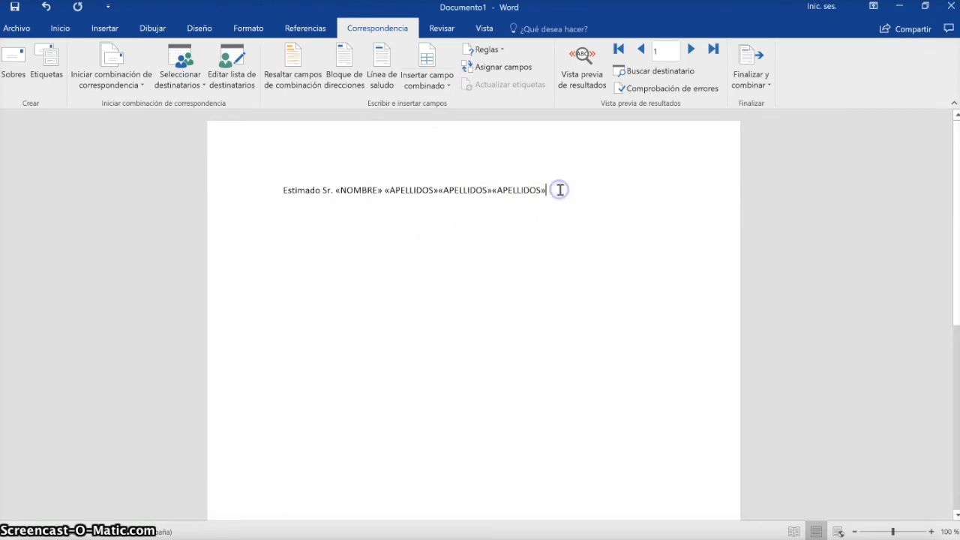
{"action": "key", "text": "BackSpace"}
{"action": "key", "text": "BackSpace"}
{"action": "key", "text": "BackSpace"}
{"action": "key", "text": "BackSpace"}
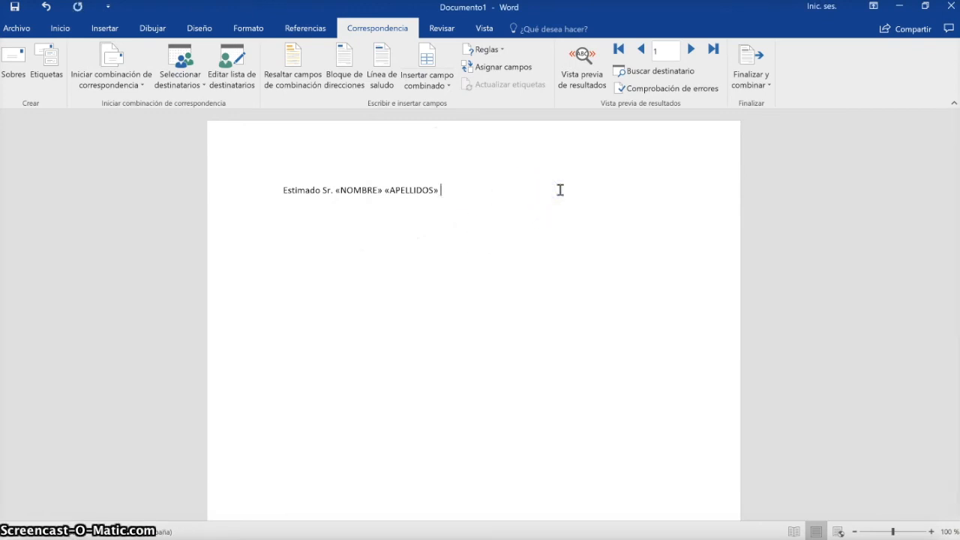
Step: Continue the line with "de la empresa" followed by the EMPRESA merge field and a period
{"action": "type", "text": "de la empresa"}
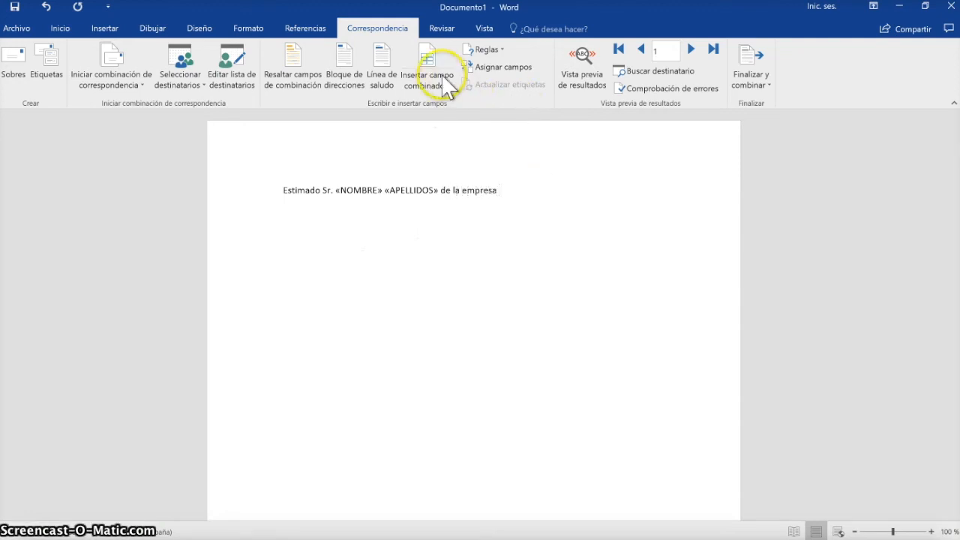
{"action": "left_click", "coordinate": [446, 87]}
{"action": "left_click", "coordinate": [440, 147]}
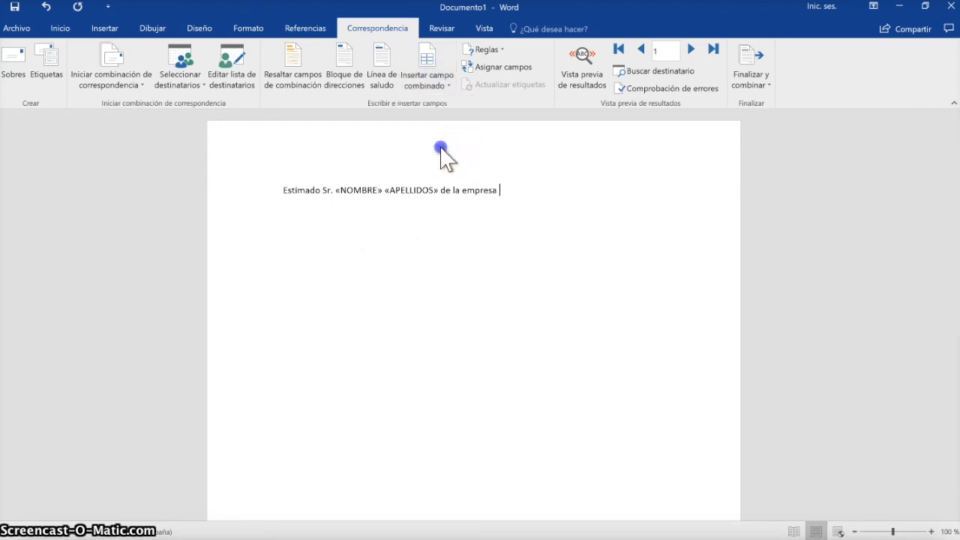
{"action": "type", "text": ". "}
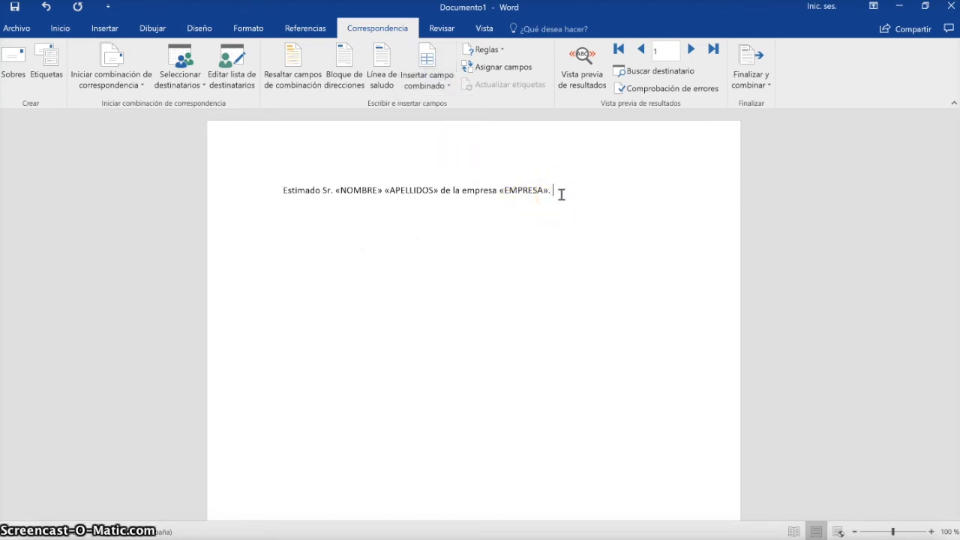
Step: Add the text "Le remitimos nuestra información comercial ya que los" followed by the CARGO merge field
{"action": "type", "text": "Le remitimos nuestra información comercial ya que los"}
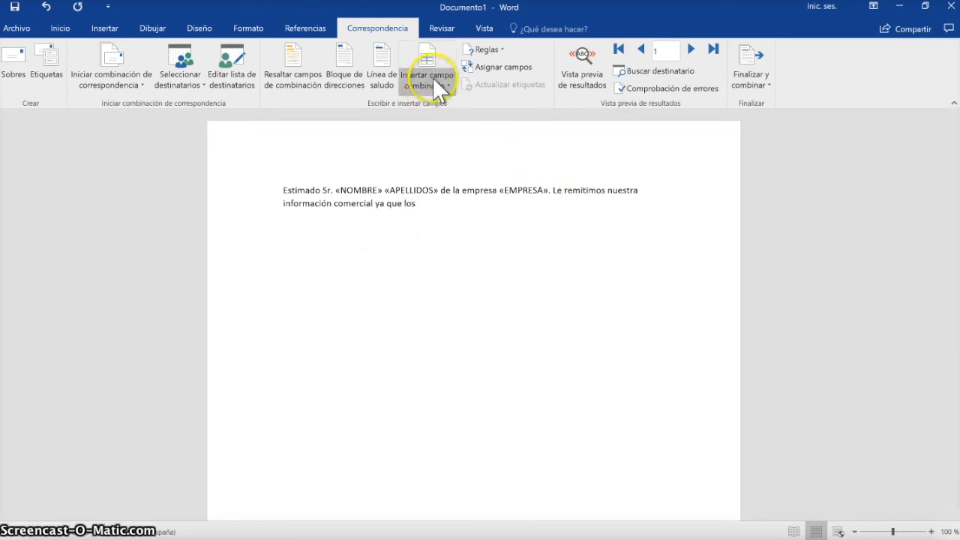
{"action": "left_click", "coordinate": [434, 84]}
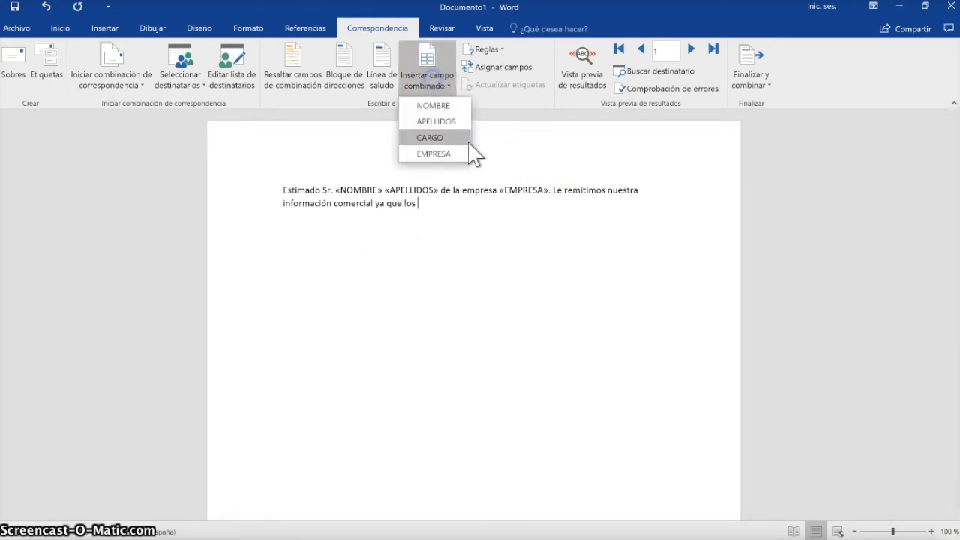
{"action": "left_click", "coordinate": [430, 138]}
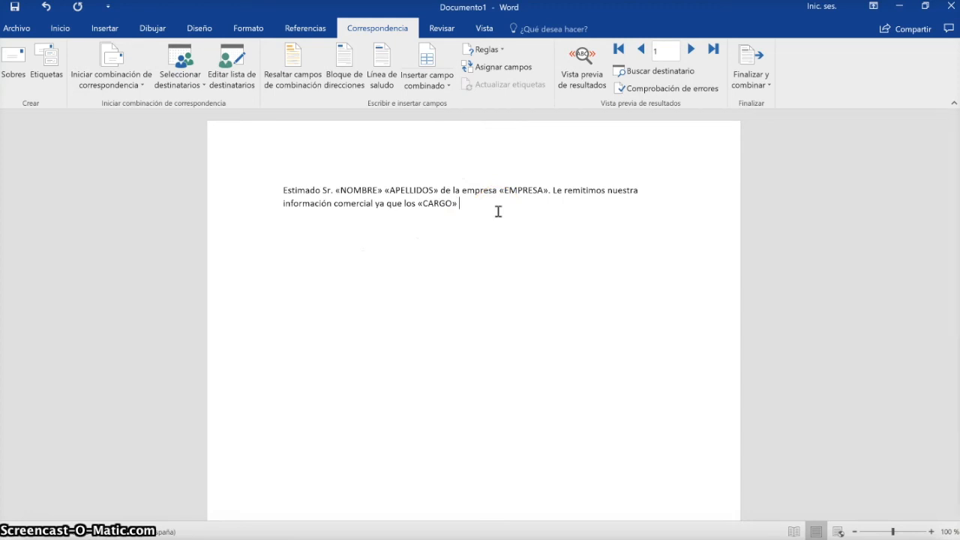
Step: Complete the sentence after the CARGO field with "solicitan nuestros servicios empresariales."
{"action": "type", "text": "solicitan "}
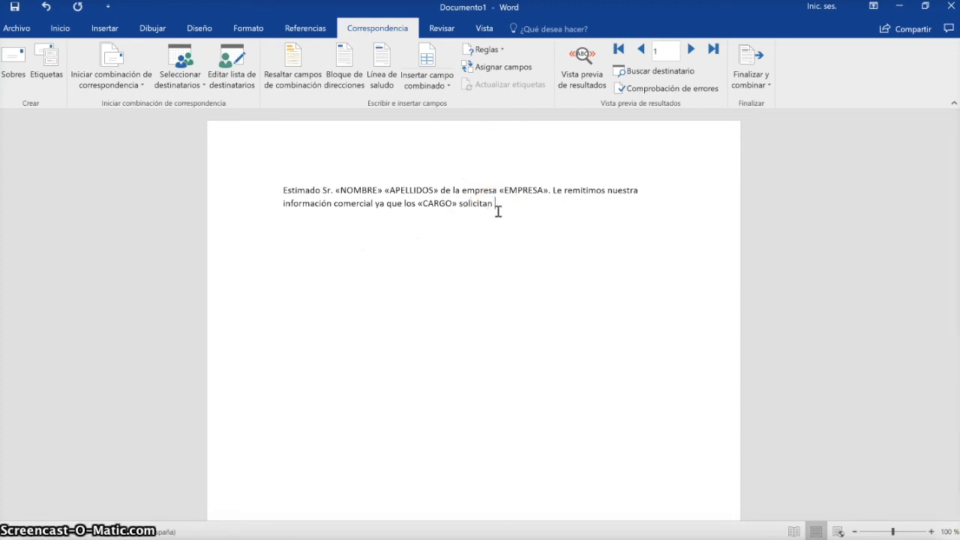
{"action": "type", "text": "nuestros s"}
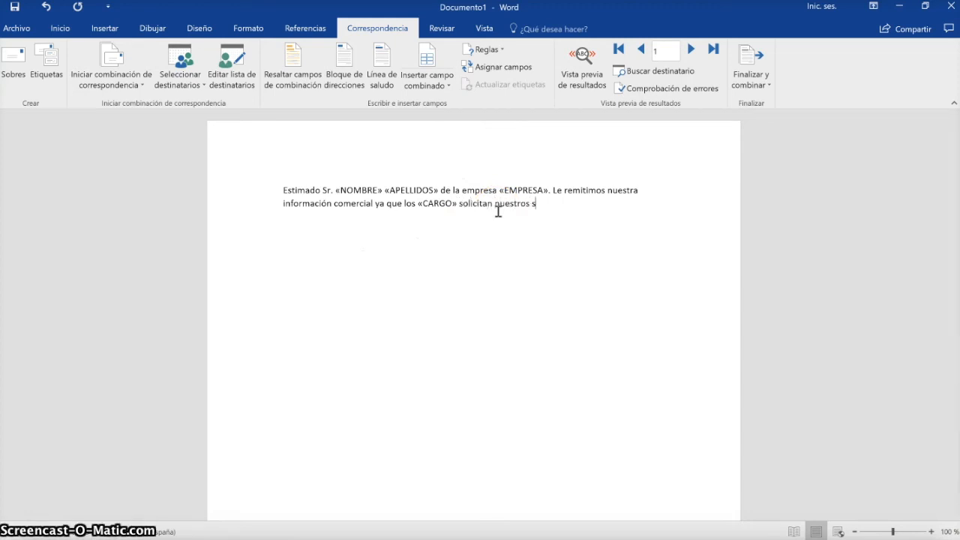
{"action": "type", "text": "erviios empr"}
{"action": "key", "text": "BackSpace"}
{"action": "key", "text": "BackSpace"}
{"action": "key", "text": "BackSpace"}
{"action": "key", "text": "BackSpace"}
{"action": "key", "text": "BackSpace"}
{"action": "key", "text": "BackSpace"}
{"action": "key", "text": "BackSpace"}
{"action": "key", "text": "BackSpace"}
{"action": "type", "text": "."}
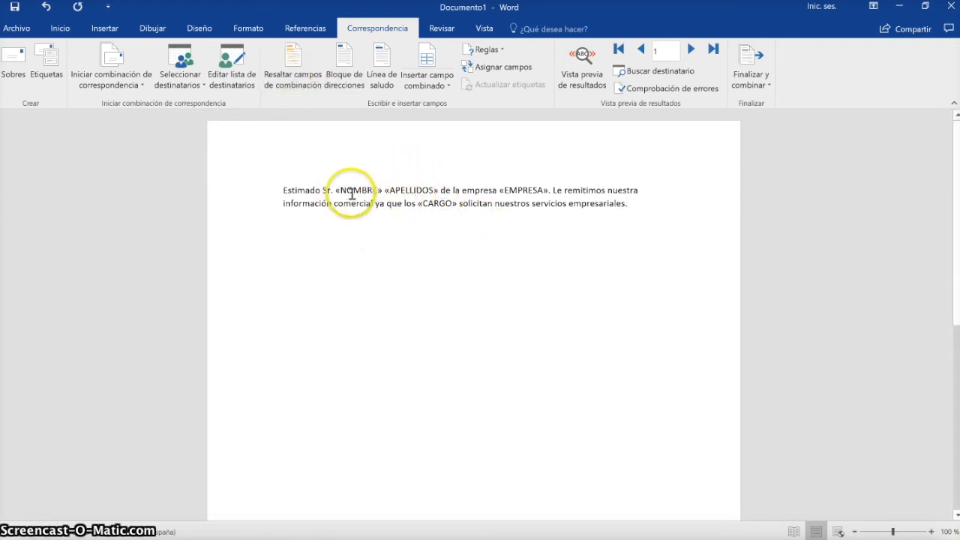
Step: Preview the merge results and step through the letters for records 1 to 3
{"action": "left_click", "coordinate": [45, 536]}
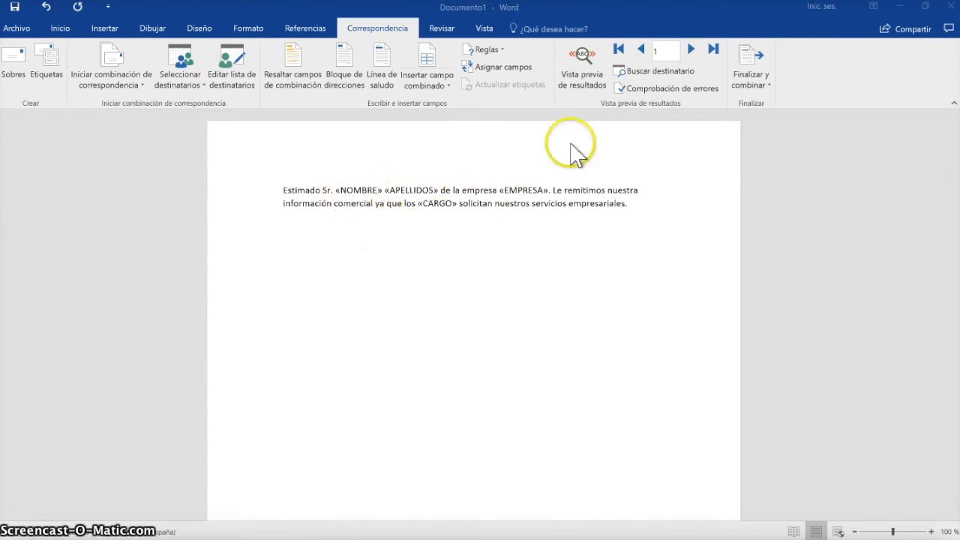
{"action": "left_click", "coordinate": [583, 73]}
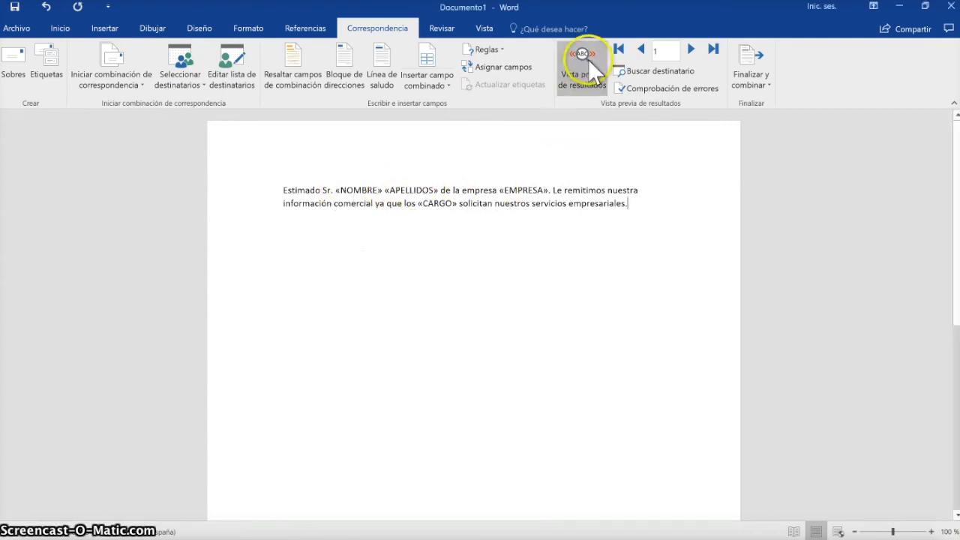
{"action": "left_click", "coordinate": [335, 190]}
{"action": "left_click", "coordinate": [547, 247]}
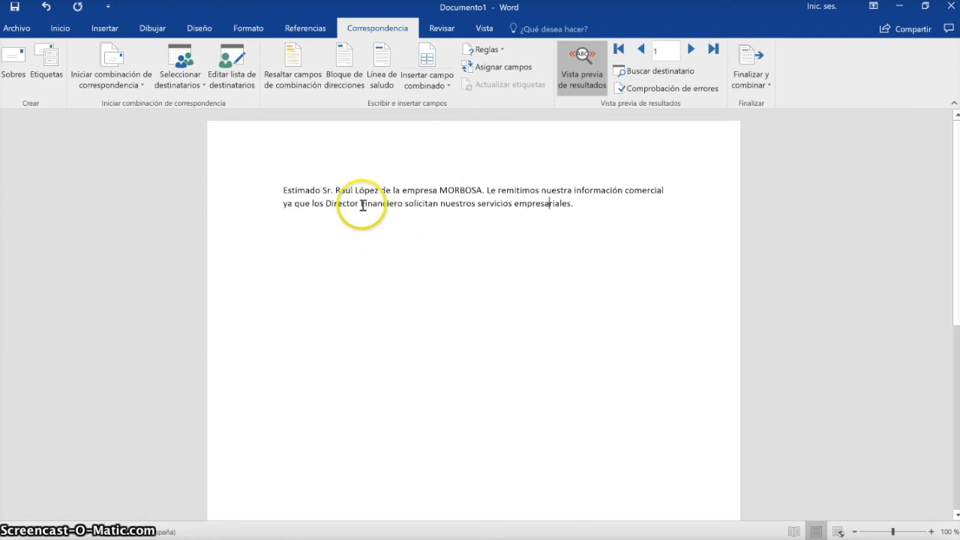
{"action": "left_click", "coordinate": [573, 203]}
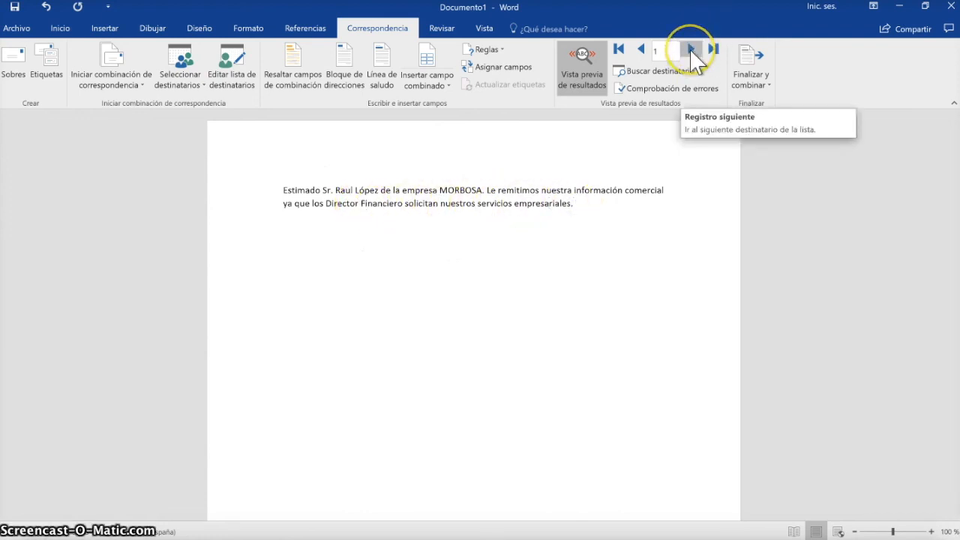
{"action": "left_click", "coordinate": [690, 50]}
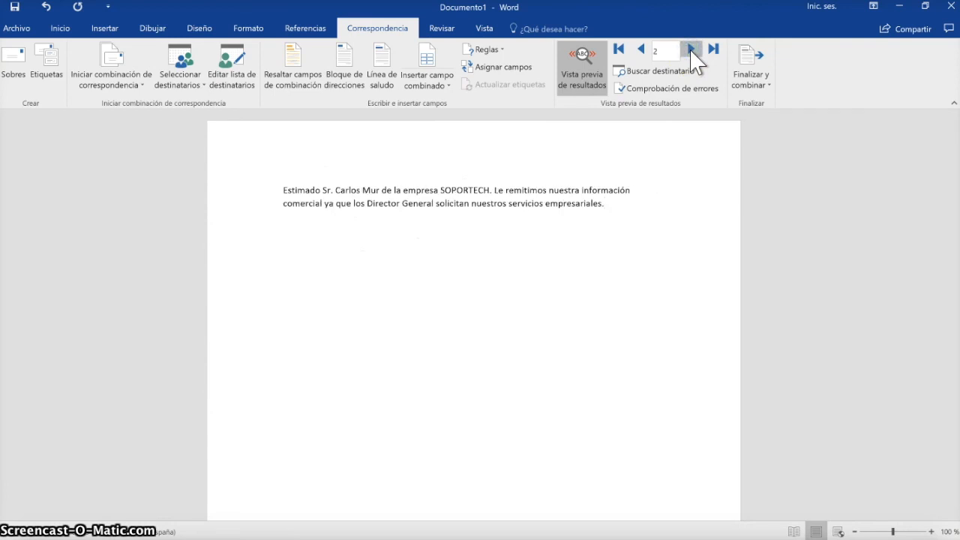
{"action": "left_click", "coordinate": [691, 50]}
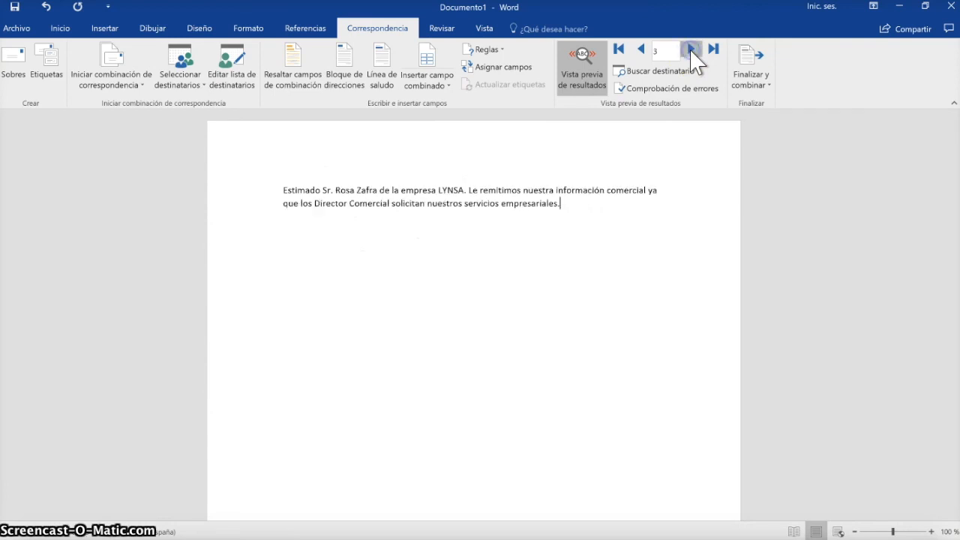
{"action": "left_click", "coordinate": [575, 207]}
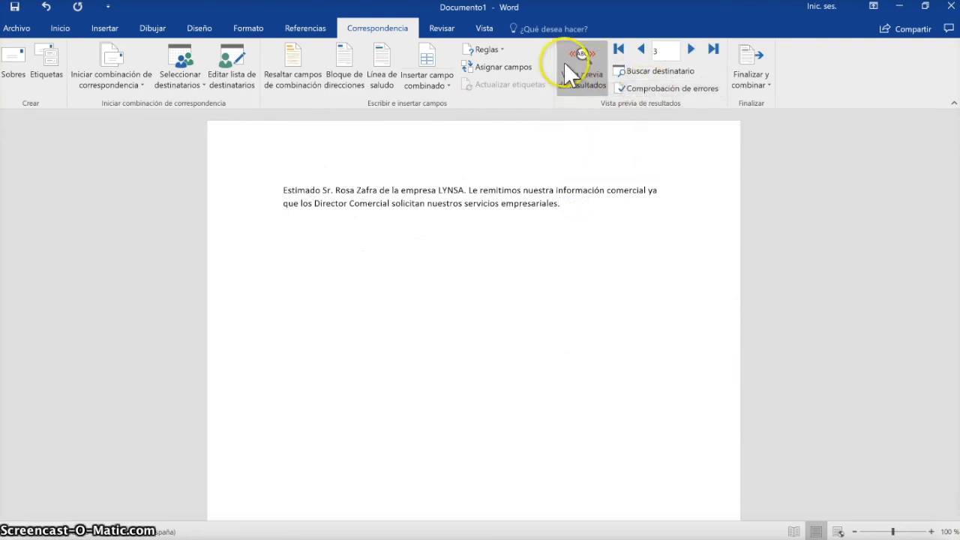
{"action": "left_click", "coordinate": [649, 89]}
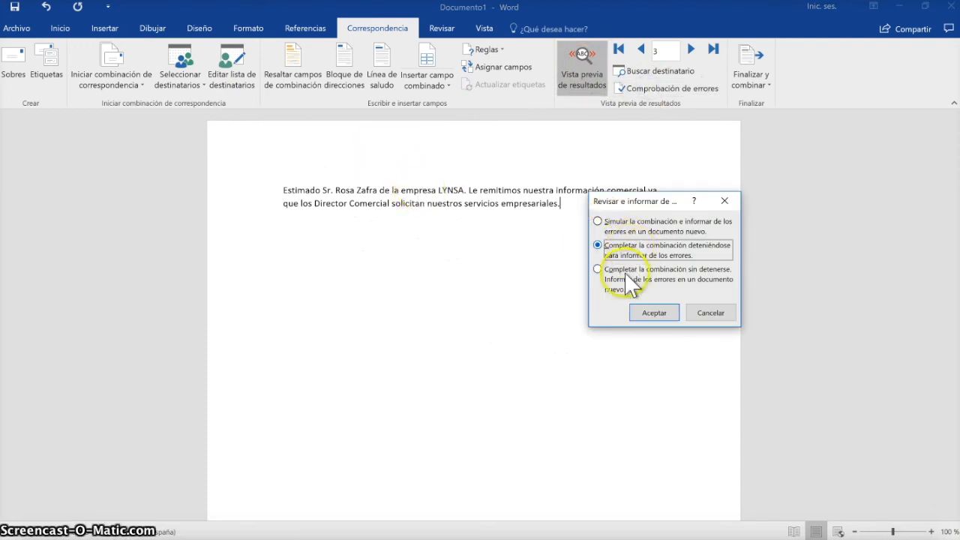
{"action": "left_click", "coordinate": [653, 275]}
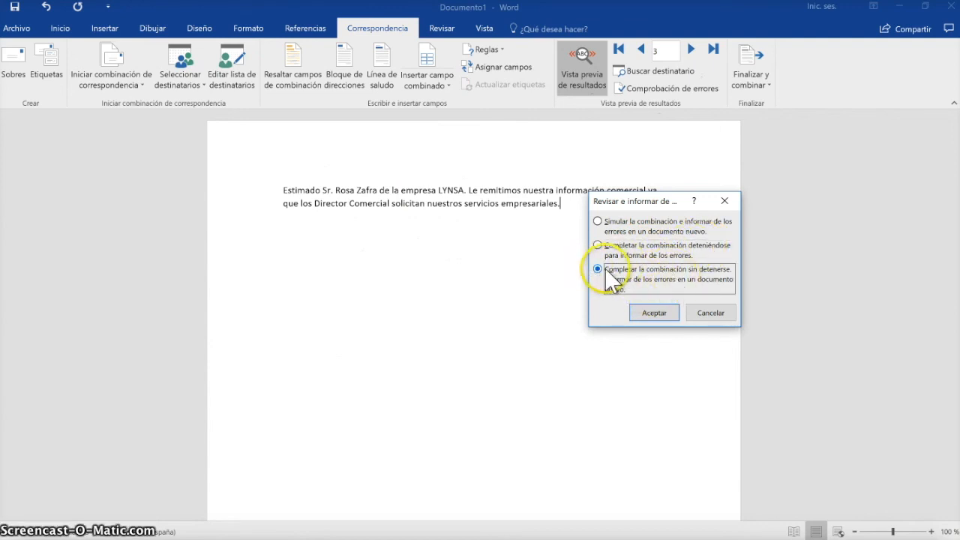
{"action": "left_click", "coordinate": [626, 250]}
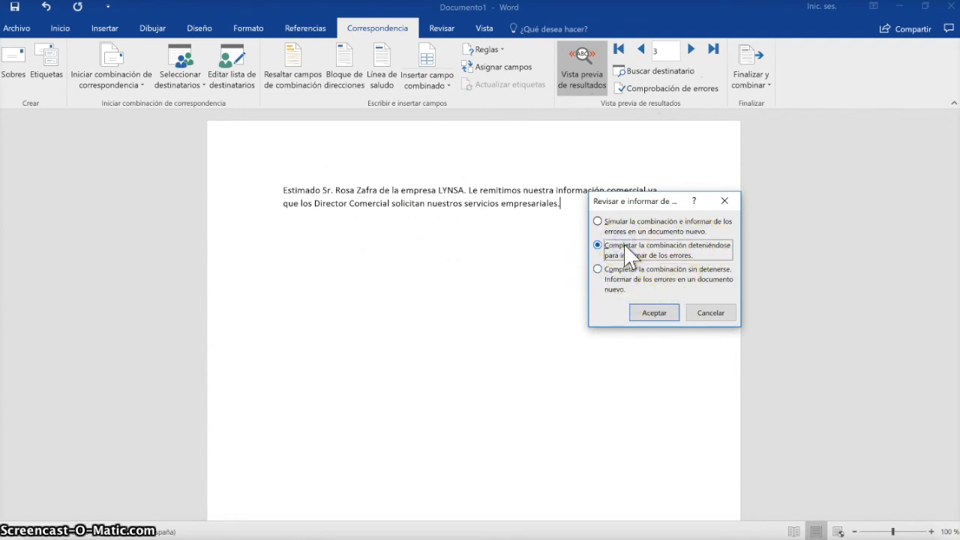
{"action": "left_click", "coordinate": [716, 314]}
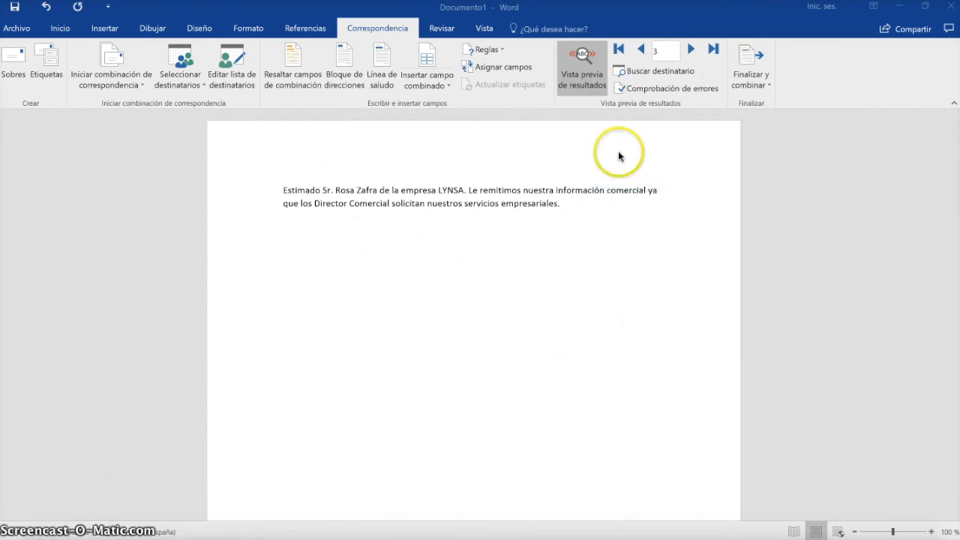
Step: Run the merge error check with the option to complete the merge without pausing and report errors in a new document
{"action": "left_click", "coordinate": [658, 89]}
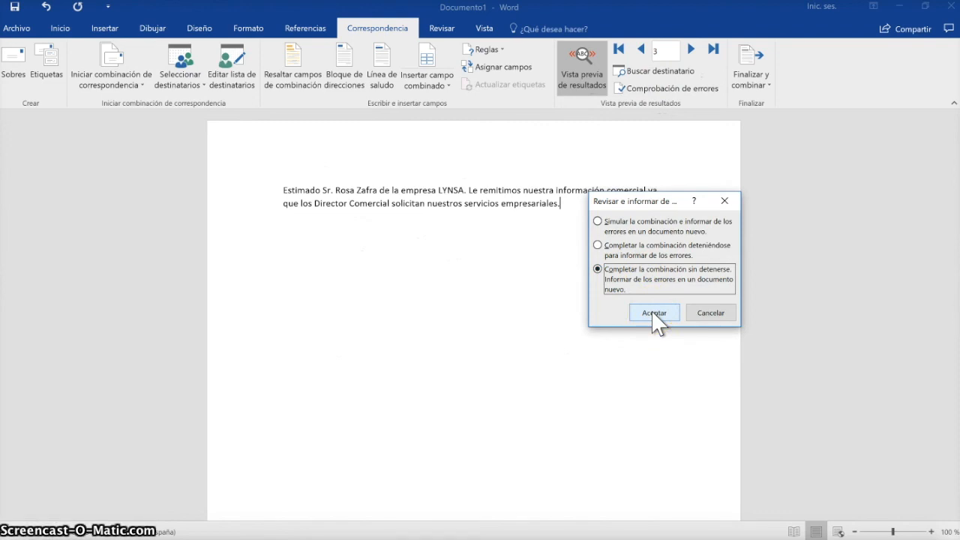
{"action": "left_click", "coordinate": [652, 314]}
{"action": "left_click", "coordinate": [653, 319]}
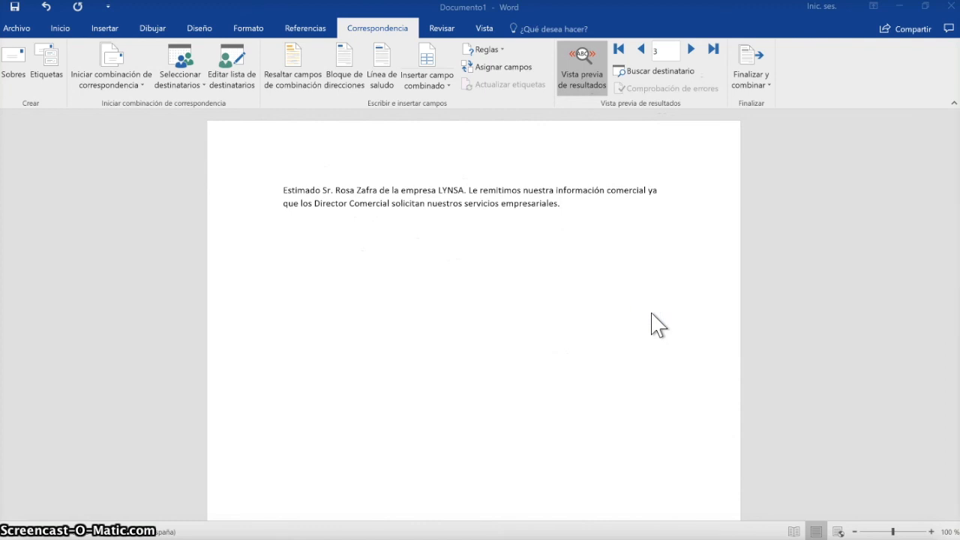
Step: Review each merged letter in the Cartas2 document through the last page, and return to the main document Documento1
{"action": "left_click", "coordinate": [600, 216]}
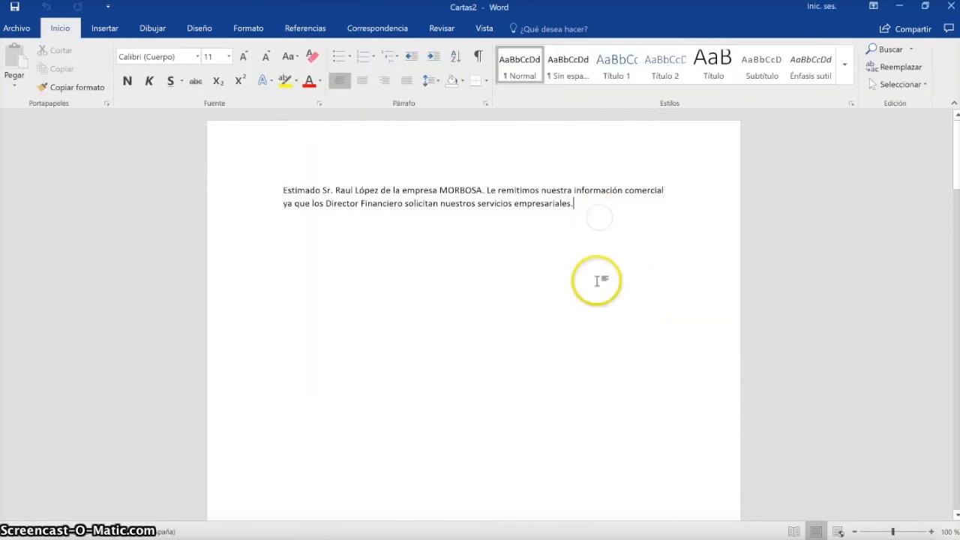
{"action": "scroll", "coordinate": [597, 280], "scroll_direction": "down", "scroll_amount": 3}
{"action": "scroll", "coordinate": [596, 279], "scroll_direction": "down", "scroll_amount": 10}
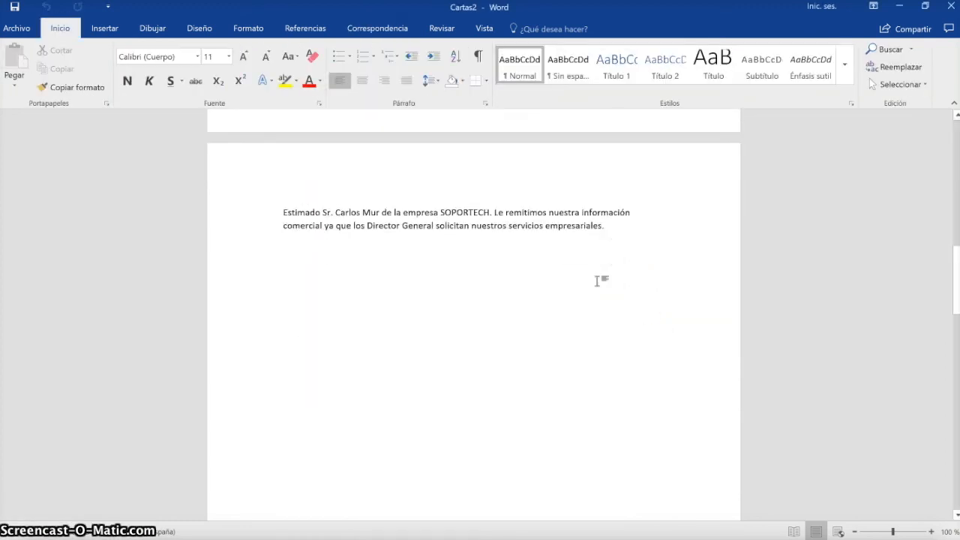
{"action": "scroll", "coordinate": [598, 278], "scroll_direction": "down", "scroll_amount": 10}
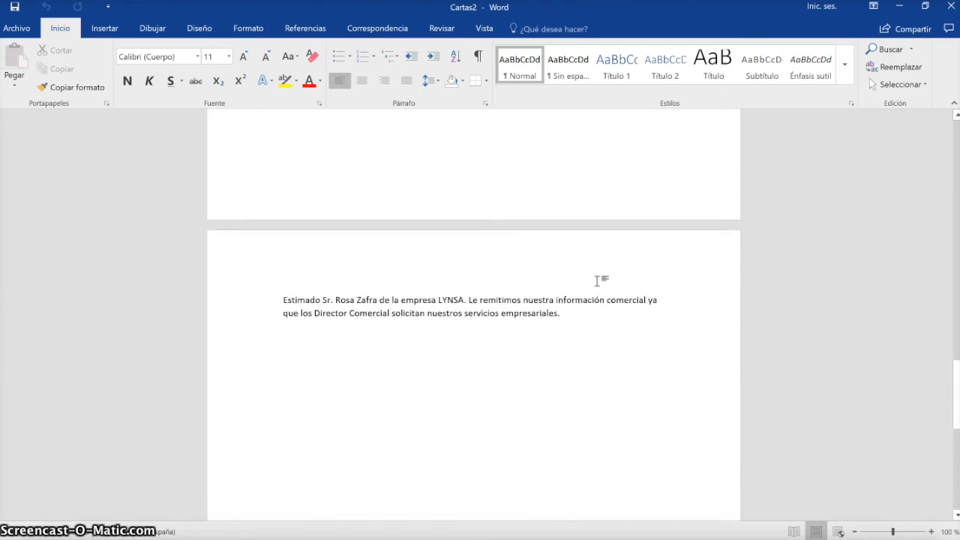
{"action": "left_click", "coordinate": [611, 249]}
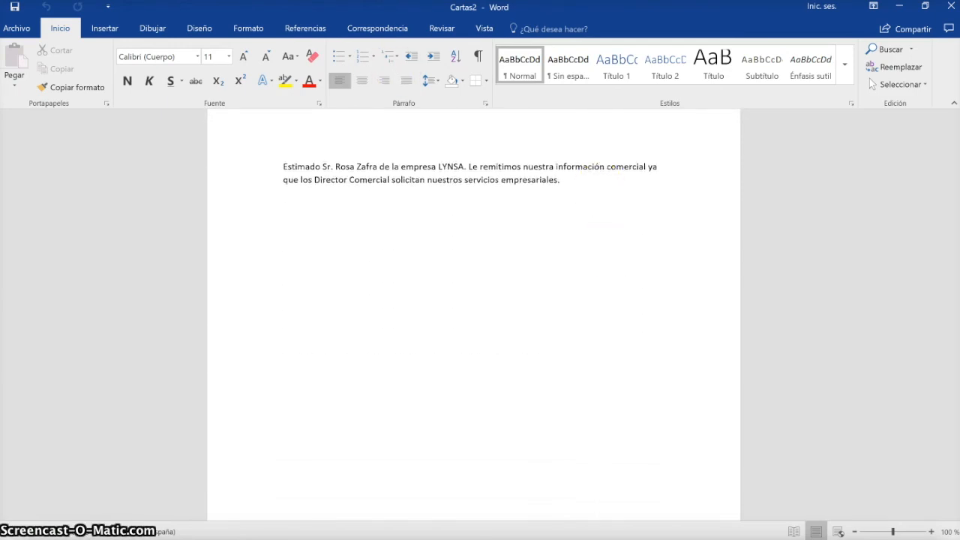
{"action": "left_click", "coordinate": [218, 0]}
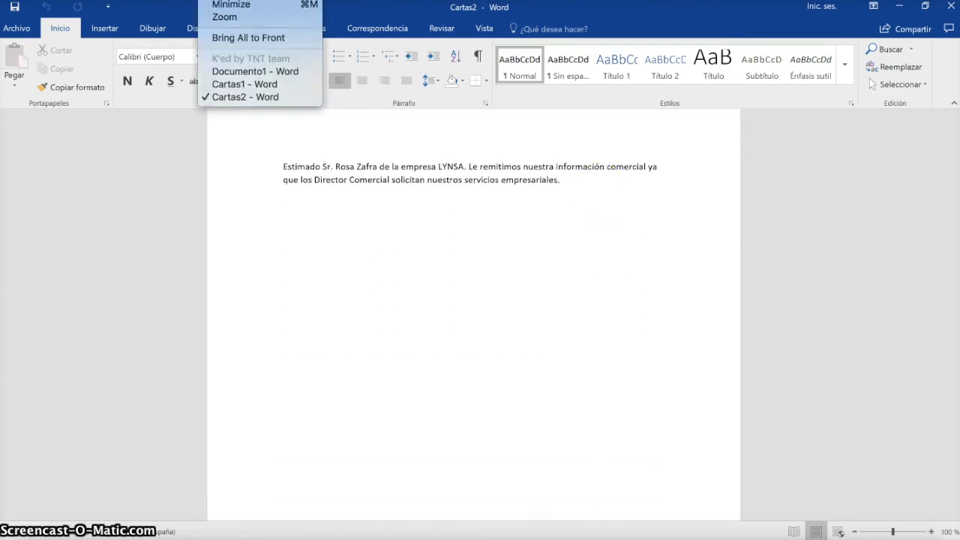
{"action": "left_click", "coordinate": [262, 71]}
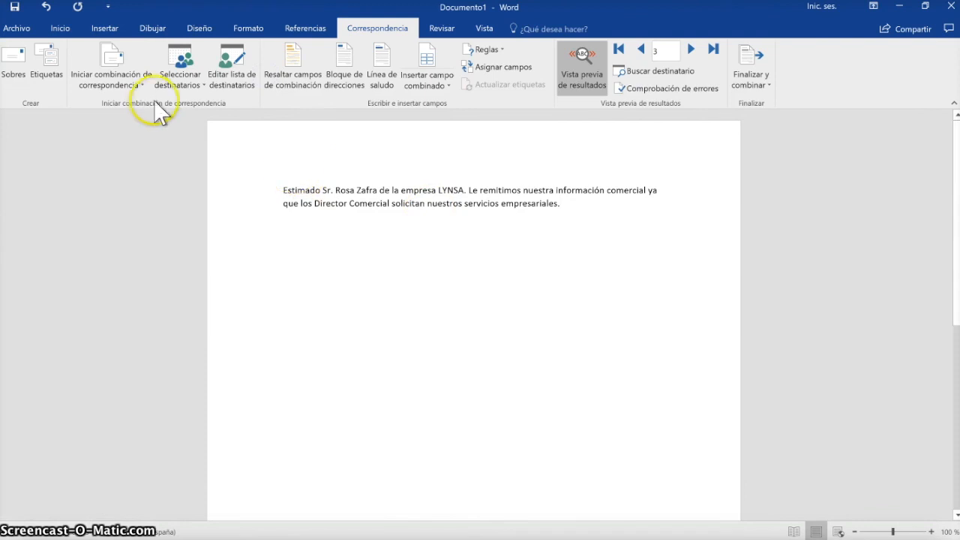